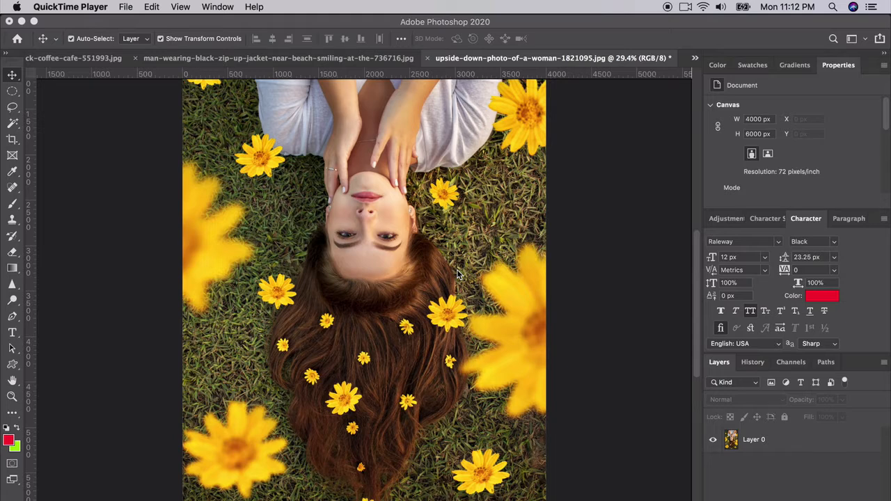
Add a new layer above Layer 0 and set a soft round brush to 412 px
{"action": "left_click", "coordinate": [757, 454]}
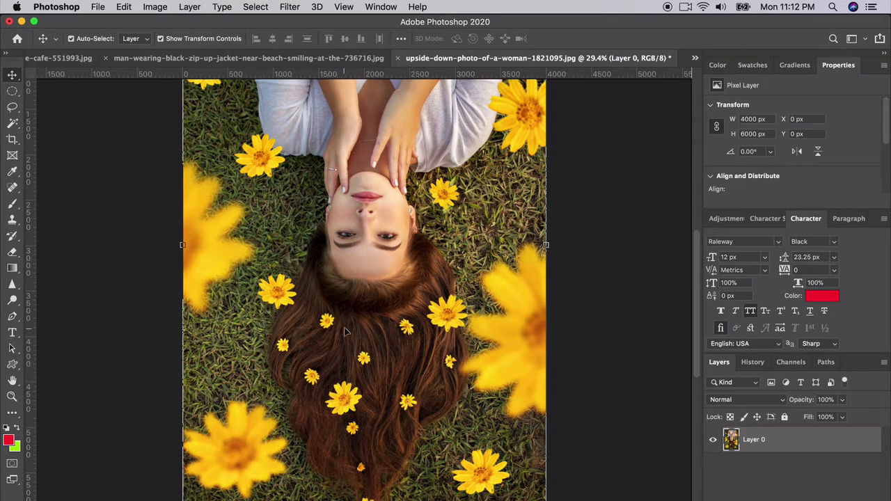
{"action": "key", "text": "alt+shift+super+n"}
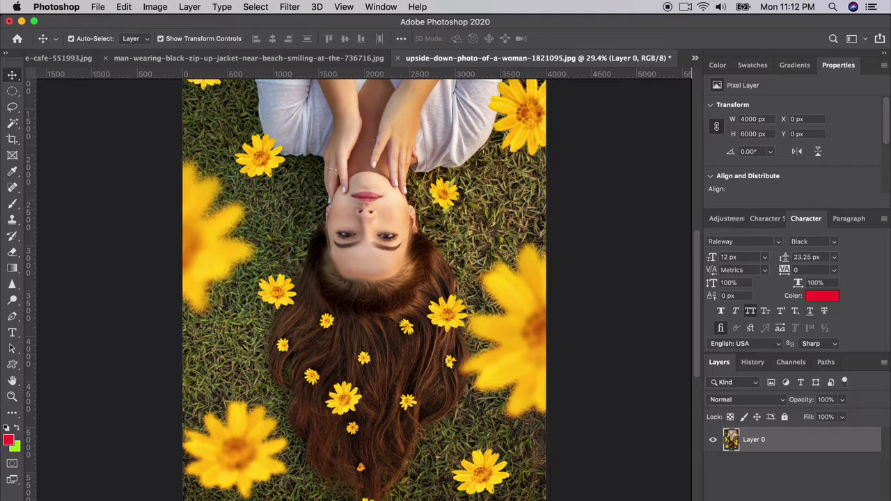
{"action": "left_click", "coordinate": [12, 204]}
{"action": "left_click", "coordinate": [62, 202]}
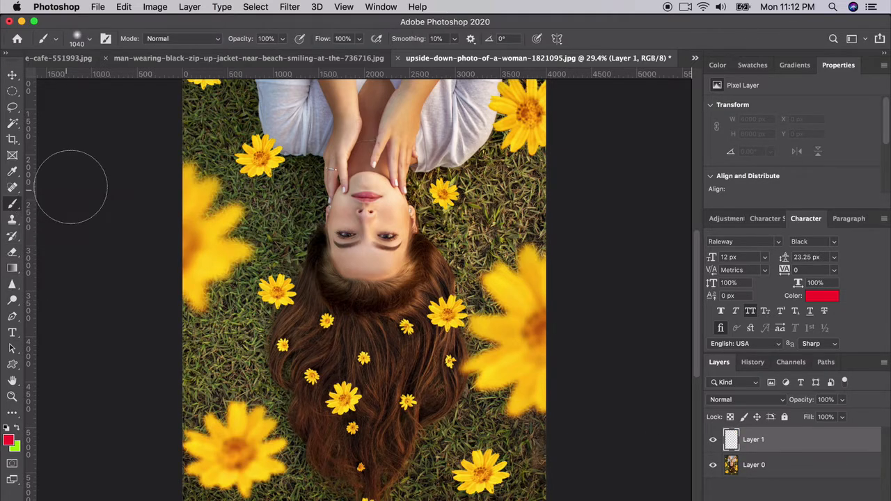
{"action": "left_click", "coordinate": [89, 38]}
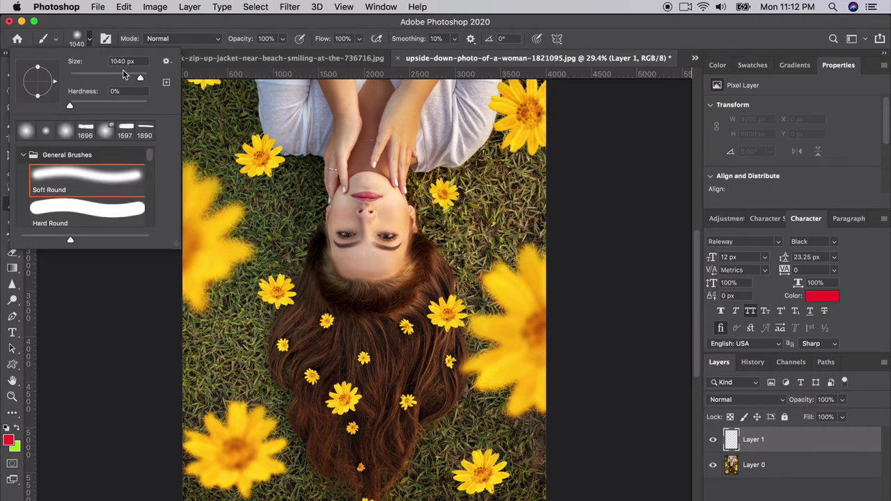
{"action": "left_click_drag", "start_coordinate": [143, 79], "coordinate": [138, 79]}
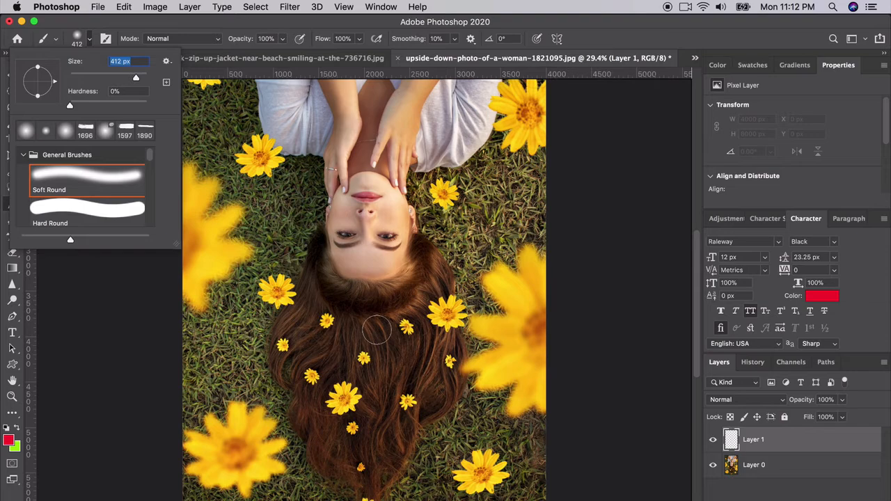
Paint red over the upper and middle parts of the woman's hair on Layer 1
{"action": "scroll", "coordinate": [376, 331], "scroll_direction": "up", "scroll_amount": 4}
{"action": "scroll", "coordinate": [378, 331], "scroll_direction": "up", "scroll_amount": 2}
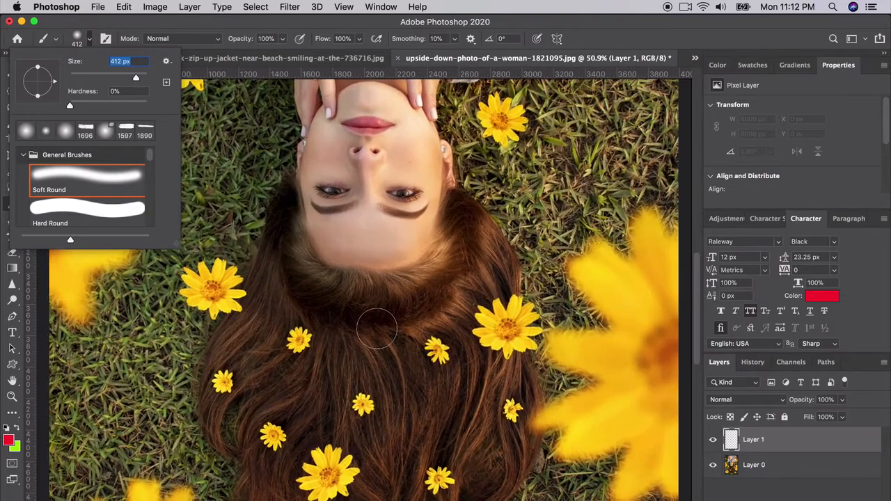
{"action": "scroll", "coordinate": [376, 325], "scroll_direction": "down", "scroll_amount": 1}
{"action": "scroll", "coordinate": [376, 326], "scroll_direction": "down", "scroll_amount": 3}
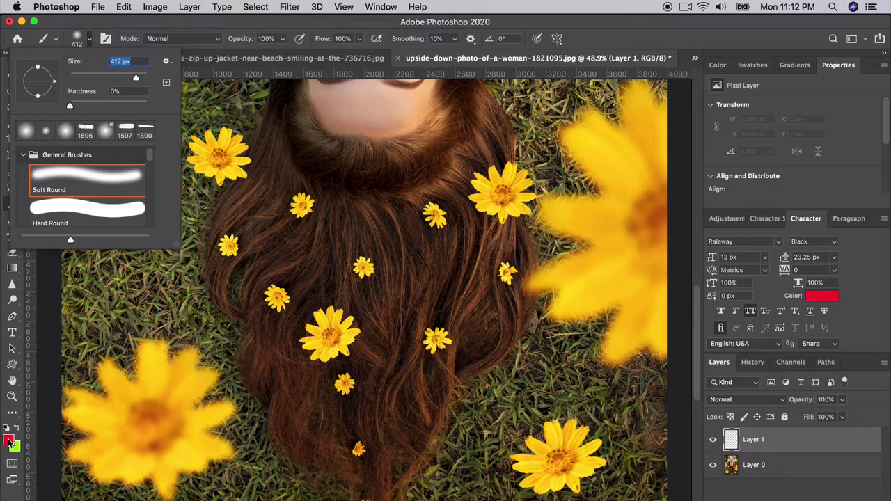
{"action": "left_click", "coordinate": [109, 24]}
{"action": "scroll", "coordinate": [301, 201], "scroll_direction": "up", "scroll_amount": 1}
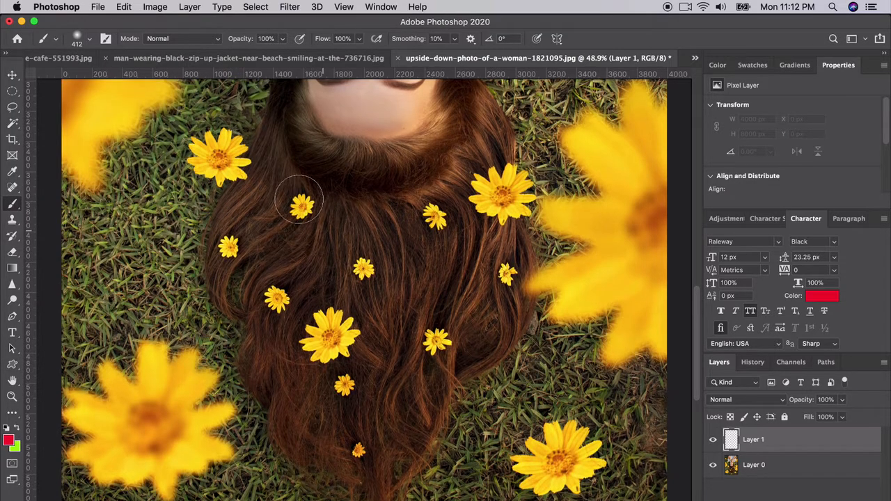
{"action": "scroll", "coordinate": [298, 200], "scroll_direction": "up", "scroll_amount": 2}
{"action": "mouse_move", "coordinate": [289, 178]}
{"action": "left_mouse_down"}
{"action": "mouse_move", "coordinate": [293, 227]}
{"action": "mouse_move", "coordinate": [371, 295]}
{"action": "mouse_move", "coordinate": [434, 247]}
{"action": "mouse_move", "coordinate": [458, 150]}
{"action": "mouse_move", "coordinate": [486, 217]}
{"action": "mouse_move", "coordinate": [512, 365]}
{"action": "mouse_move", "coordinate": [465, 404]}
{"action": "mouse_move", "coordinate": [464, 344]}
{"action": "mouse_move", "coordinate": [457, 389]}
{"action": "mouse_move", "coordinate": [463, 217]}
{"action": "mouse_move", "coordinate": [471, 310]}
{"action": "mouse_move", "coordinate": [464, 404]}
{"action": "mouse_move", "coordinate": [423, 419]}
{"action": "mouse_move", "coordinate": [423, 305]}
{"action": "mouse_move", "coordinate": [398, 331]}
{"action": "mouse_move", "coordinate": [415, 309]}
{"action": "mouse_move", "coordinate": [319, 307]}
{"action": "mouse_move", "coordinate": [329, 293]}
{"action": "mouse_move", "coordinate": [300, 329]}
{"action": "mouse_move", "coordinate": [253, 300]}
{"action": "mouse_move", "coordinate": [232, 319]}
{"action": "mouse_move", "coordinate": [234, 332]}
{"action": "mouse_move", "coordinate": [224, 311]}
{"action": "mouse_move", "coordinate": [269, 197]}
{"action": "mouse_move", "coordinate": [288, 119]}
{"action": "mouse_move", "coordinate": [305, 187]}
{"action": "mouse_move", "coordinate": [342, 206]}
{"action": "mouse_move", "coordinate": [390, 209]}
{"action": "mouse_move", "coordinate": [445, 179]}
{"action": "mouse_move", "coordinate": [400, 244]}
{"action": "mouse_move", "coordinate": [325, 242]}
{"action": "mouse_move", "coordinate": [373, 248]}
{"action": "mouse_move", "coordinate": [333, 239]}
{"action": "mouse_move", "coordinate": [254, 277]}
{"action": "mouse_move", "coordinate": [298, 269]}
{"action": "mouse_move", "coordinate": [269, 403]}
{"action": "mouse_move", "coordinate": [257, 356]}
{"action": "mouse_move", "coordinate": [287, 449]}
{"action": "left_mouse_up"}
{"action": "right_click", "coordinate": [288, 440]}
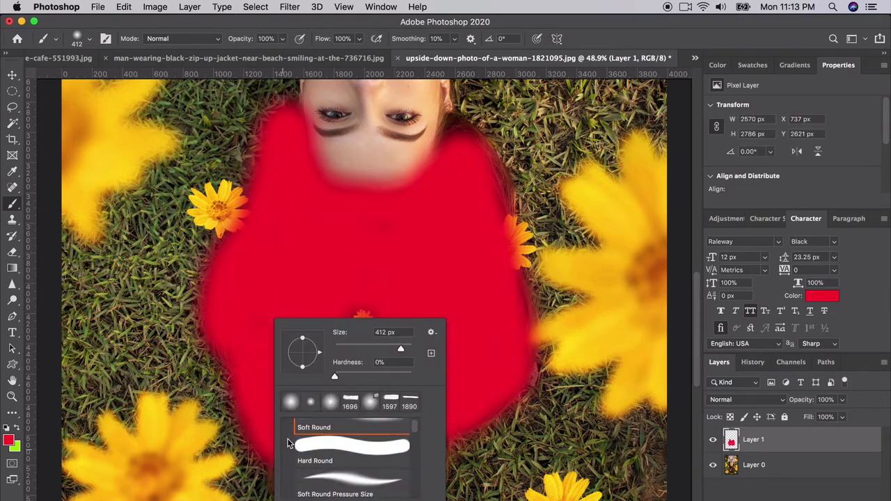
{"action": "left_click", "coordinate": [263, 384]}
{"action": "scroll", "coordinate": [287, 416], "scroll_direction": "down", "scroll_amount": 5}
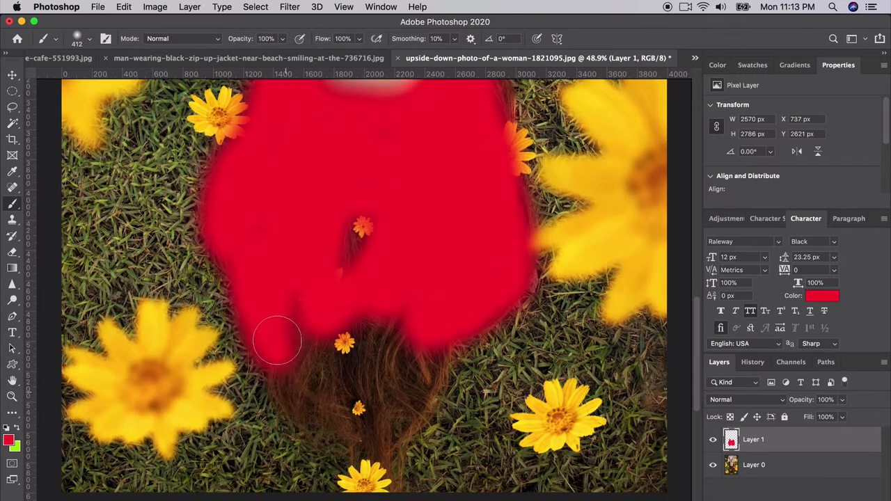
Fill the remaining gaps and the lower ends of the hair with red paint
{"action": "key", "text": "bracketright"}
{"action": "key", "text": "bracketright"}
{"action": "key", "text": "bracketright"}
{"action": "key", "text": "bracketright"}
{"action": "mouse_move", "coordinate": [354, 426]}
{"action": "left_mouse_down"}
{"action": "mouse_move", "coordinate": [376, 472]}
{"action": "mouse_move", "coordinate": [386, 429]}
{"action": "mouse_move", "coordinate": [436, 362]}
{"action": "mouse_move", "coordinate": [436, 334]}
{"action": "mouse_move", "coordinate": [374, 379]}
{"action": "mouse_move", "coordinate": [386, 305]}
{"action": "mouse_move", "coordinate": [356, 329]}
{"action": "mouse_move", "coordinate": [297, 279]}
{"action": "mouse_move", "coordinate": [353, 417]}
{"action": "mouse_move", "coordinate": [361, 306]}
{"action": "mouse_move", "coordinate": [343, 286]}
{"action": "mouse_move", "coordinate": [389, 346]}
{"action": "left_mouse_up"}
{"action": "key", "text": "bracketleft"}
{"action": "key", "text": "bracketleft"}
{"action": "key", "text": "bracketleft"}
{"action": "key", "text": "bracketleft"}
{"action": "scroll", "coordinate": [334, 272], "scroll_direction": "up", "scroll_amount": 4}
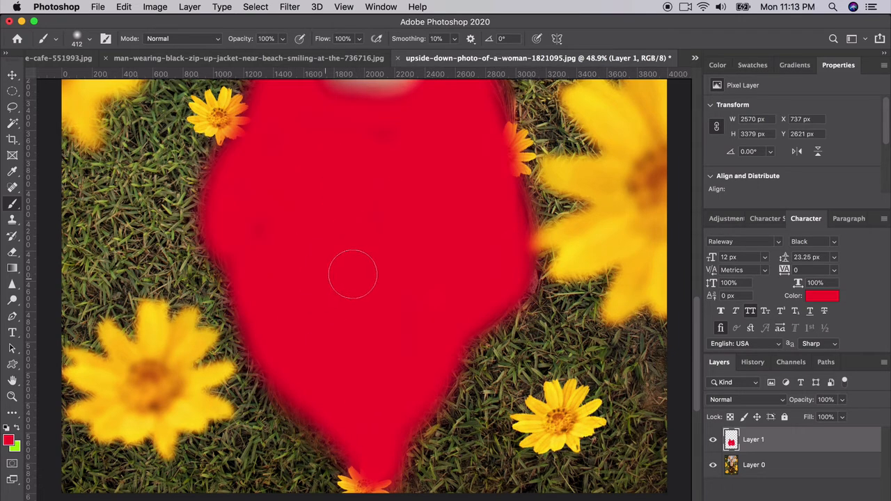
Reduce the brush to 182 px and paint the unpainted hair edge beside the ear and orange flower
{"action": "scroll", "coordinate": [364, 293], "scroll_direction": "up", "scroll_amount": 2}
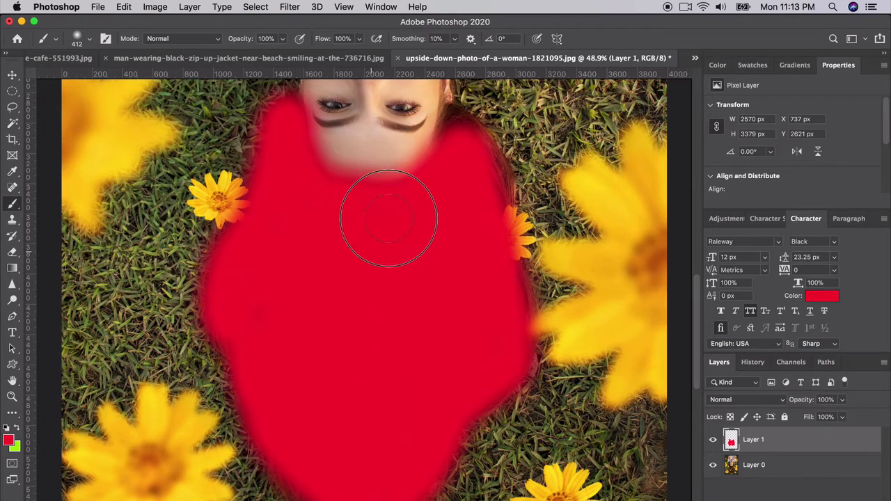
{"action": "scroll", "coordinate": [378, 215], "scroll_direction": "up", "scroll_amount": 2}
{"action": "left_click", "coordinate": [89, 38]}
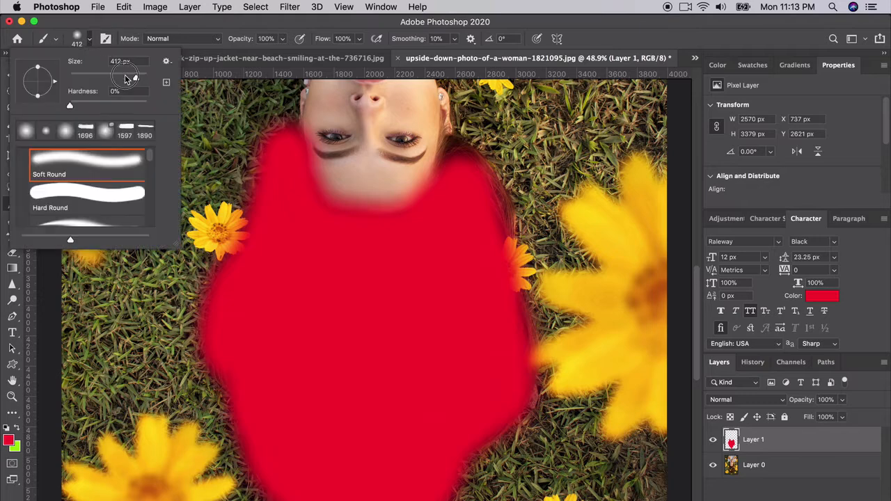
{"action": "mouse_move", "coordinate": [442, 182]}
{"action": "left_mouse_down"}
{"action": "mouse_move", "coordinate": [456, 145]}
{"action": "mouse_move", "coordinate": [498, 194]}
{"action": "mouse_move", "coordinate": [505, 238]}
{"action": "mouse_move", "coordinate": [431, 237]}
{"action": "left_mouse_up"}
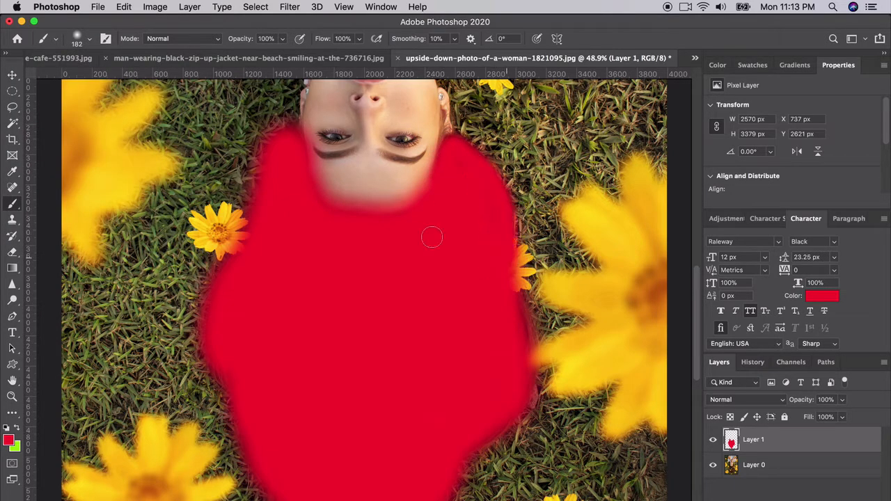
{"action": "scroll", "coordinate": [417, 271], "scroll_direction": "up", "scroll_amount": 3}
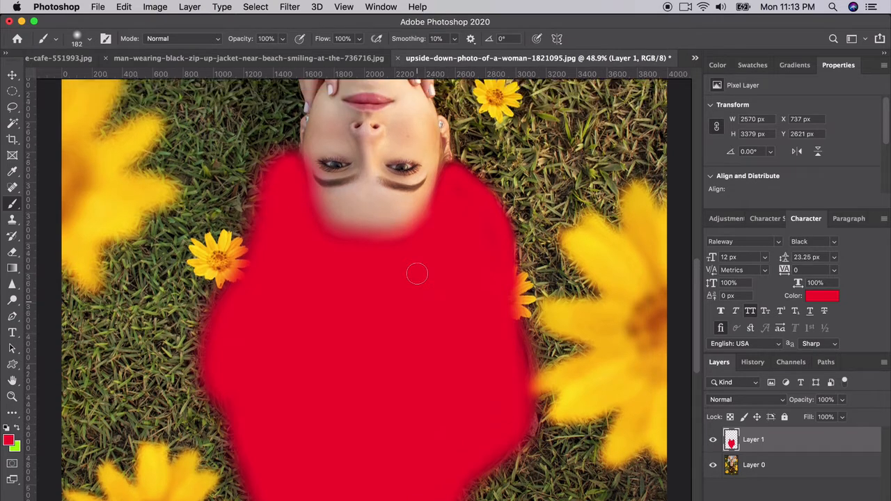
{"action": "left_click_drag", "start_coordinate": [447, 186], "coordinate": [476, 214]}
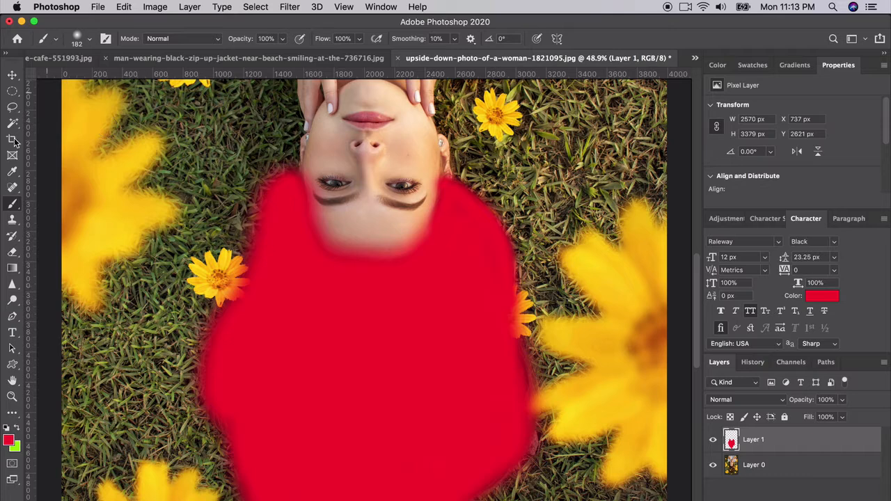
Erase the red spill along the forehead with a 188 px soft eraser and undo the last stroke
{"action": "left_click", "coordinate": [12, 252]}
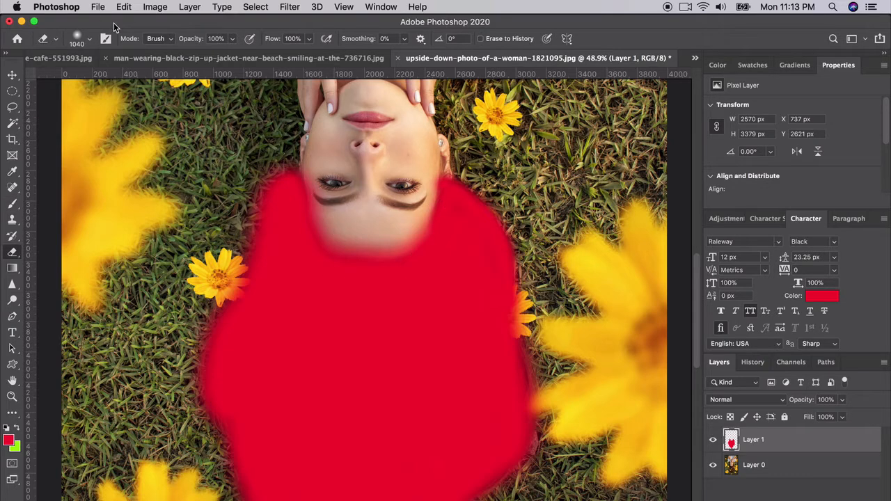
{"action": "left_click", "coordinate": [89, 39]}
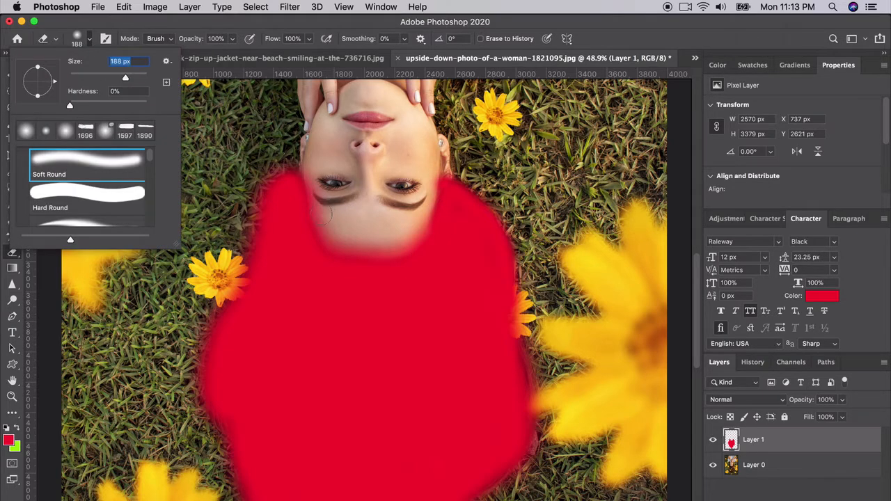
{"action": "mouse_move", "coordinate": [327, 213]}
{"action": "left_mouse_down"}
{"action": "mouse_move", "coordinate": [358, 239]}
{"action": "mouse_move", "coordinate": [384, 241]}
{"action": "mouse_move", "coordinate": [420, 209]}
{"action": "mouse_move", "coordinate": [411, 235]}
{"action": "mouse_move", "coordinate": [358, 243]}
{"action": "mouse_move", "coordinate": [315, 204]}
{"action": "mouse_move", "coordinate": [320, 158]}
{"action": "mouse_move", "coordinate": [321, 195]}
{"action": "mouse_move", "coordinate": [341, 234]}
{"action": "mouse_move", "coordinate": [396, 232]}
{"action": "mouse_move", "coordinate": [418, 186]}
{"action": "left_mouse_up"}
{"action": "key", "text": "super+z"}
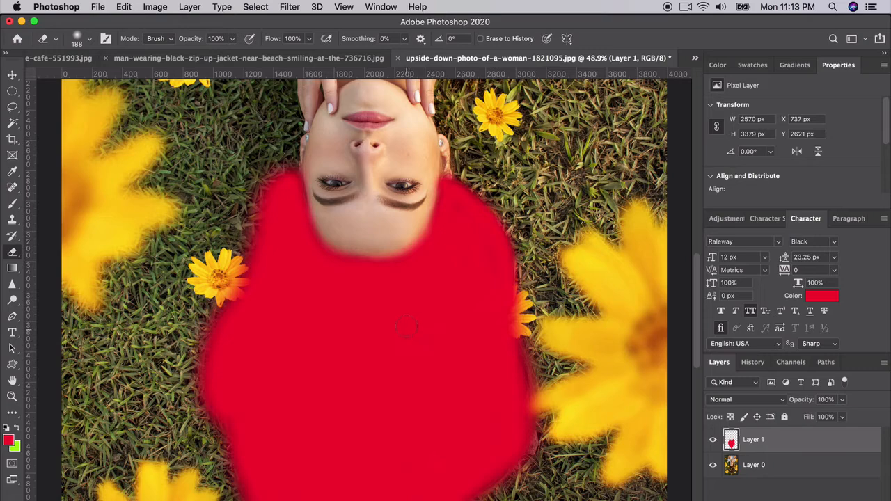
Detach the layer list as a floating window and set Layer 1's blend mode to Soft Light
{"action": "scroll", "coordinate": [407, 327], "scroll_direction": "down", "scroll_amount": 5}
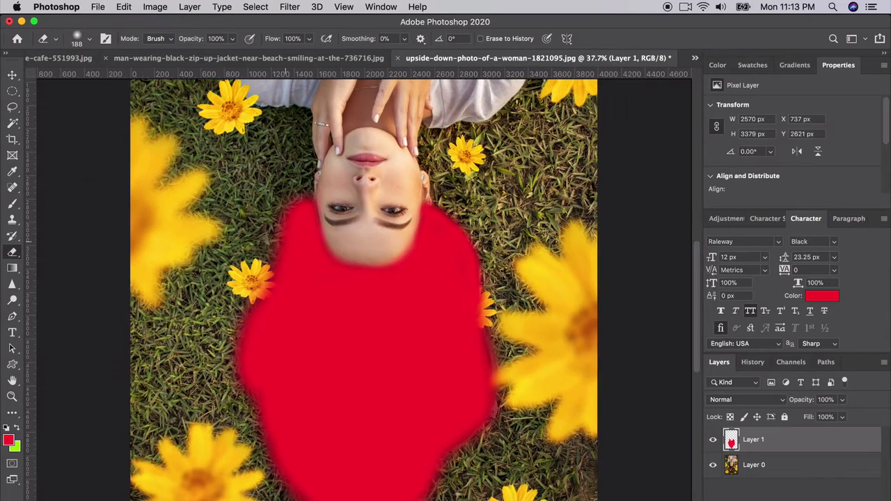
{"action": "left_click", "coordinate": [12, 75]}
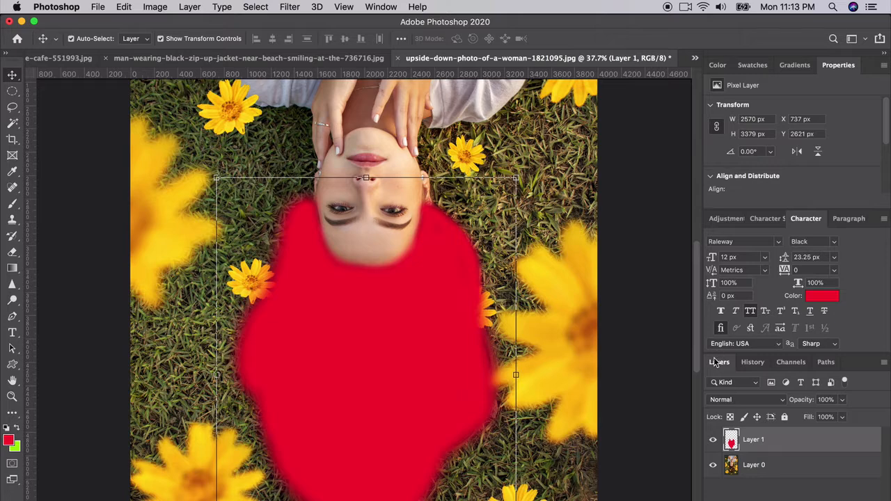
{"action": "left_click_drag", "start_coordinate": [717, 363], "coordinate": [612, 217]}
{"action": "left_click", "coordinate": [626, 255]}
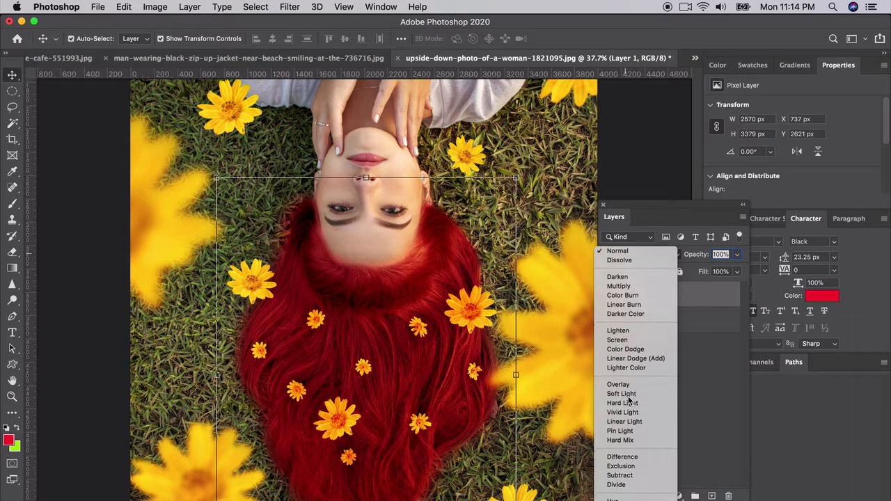
{"action": "left_click", "coordinate": [629, 396]}
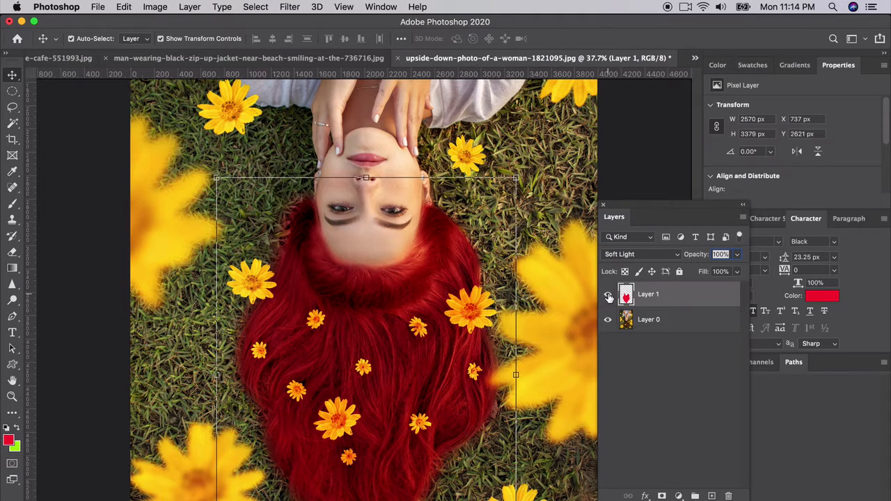
Try shifting the red paint layer off the hair, and hide and show it to compare with the original photo
{"action": "left_click_drag", "start_coordinate": [417, 302], "coordinate": [292, 267]}
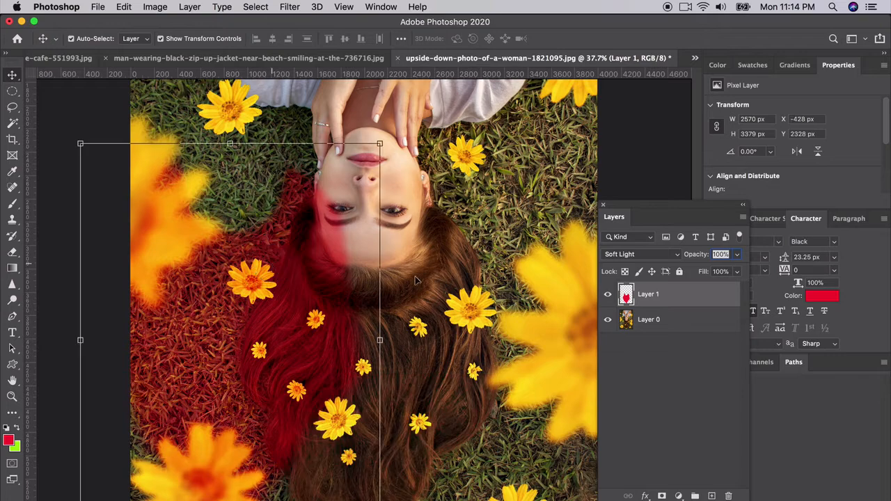
{"action": "left_click", "coordinate": [607, 295]}
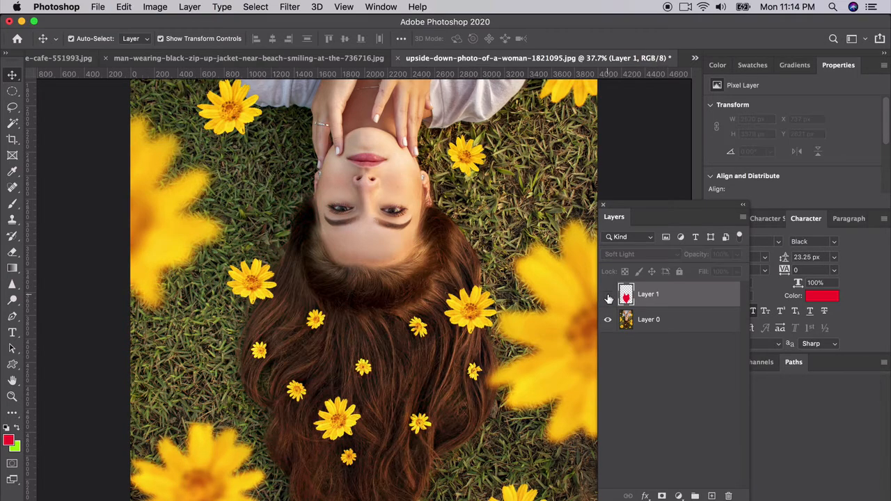
{"action": "left_click", "coordinate": [607, 296]}
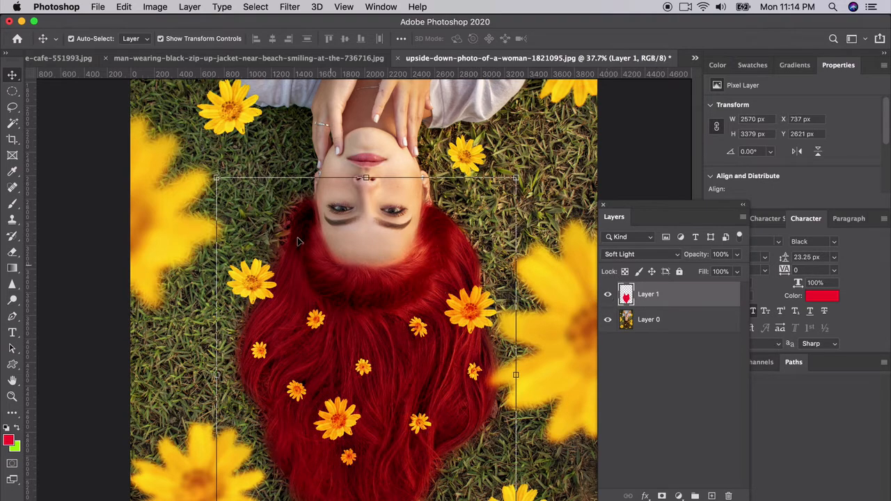
Outline the grass beside the hair near the left ear with the Magnetic Lasso Tool, about 547 × 603 px
{"action": "scroll", "coordinate": [297, 242], "scroll_direction": "up", "scroll_amount": 10}
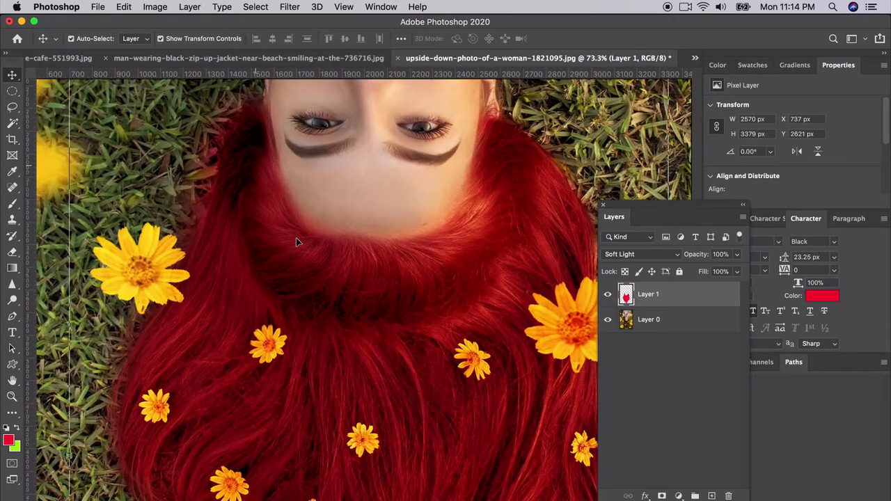
{"action": "scroll", "coordinate": [296, 238], "scroll_direction": "up", "scroll_amount": 3}
{"action": "scroll", "coordinate": [296, 238], "scroll_direction": "left", "scroll_amount": 3}
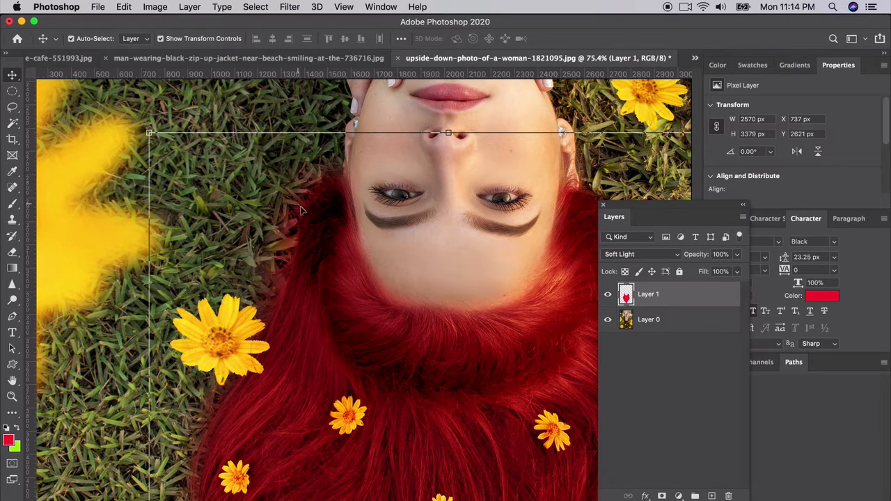
{"action": "left_click", "coordinate": [12, 107]}
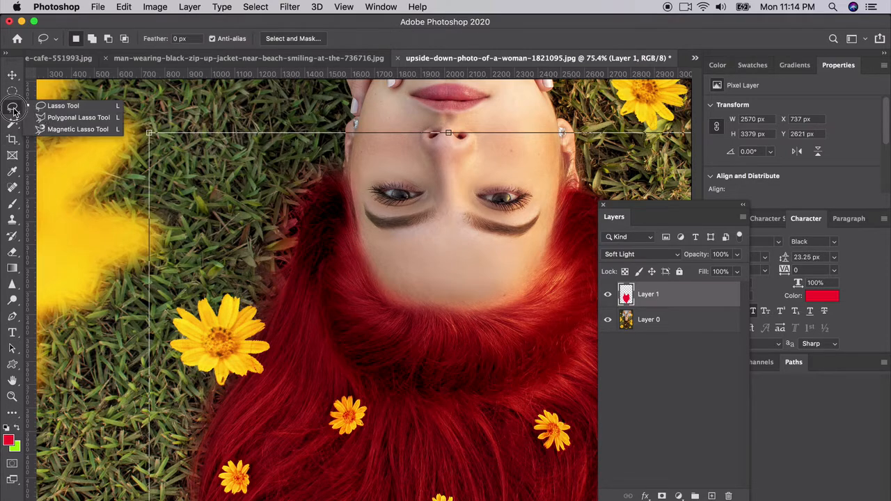
{"action": "left_click", "coordinate": [41, 129]}
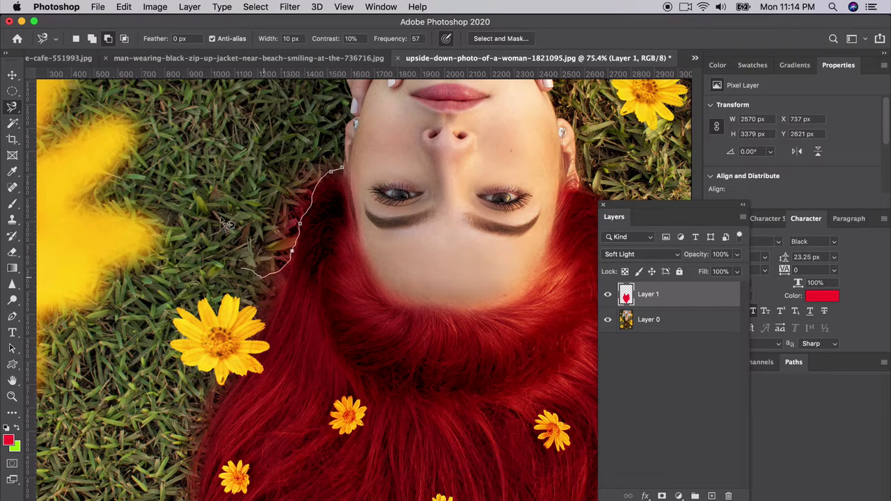
{"action": "left_click", "coordinate": [339, 168]}
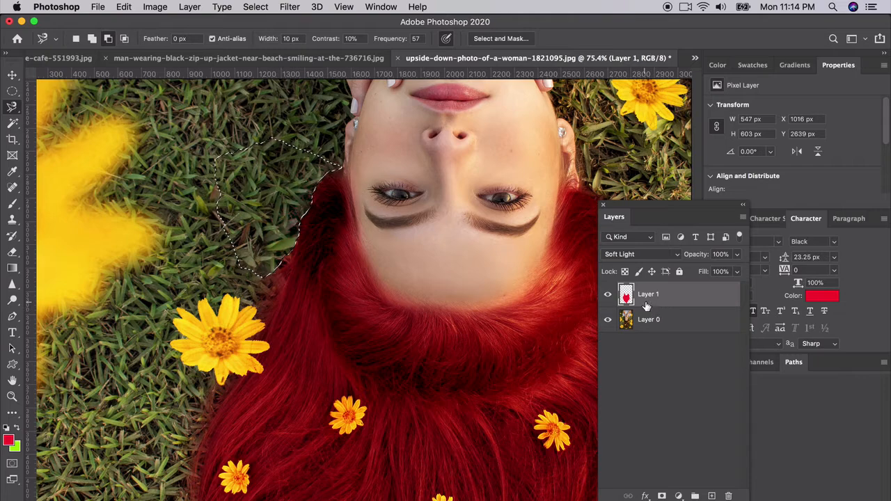
Outline the grass along the hair's upper-right edge with the Magnetic Lasso Tool, about 475 × 509 px, and clear the selection
{"action": "scroll", "coordinate": [322, 356], "scroll_direction": "down", "scroll_amount": 5}
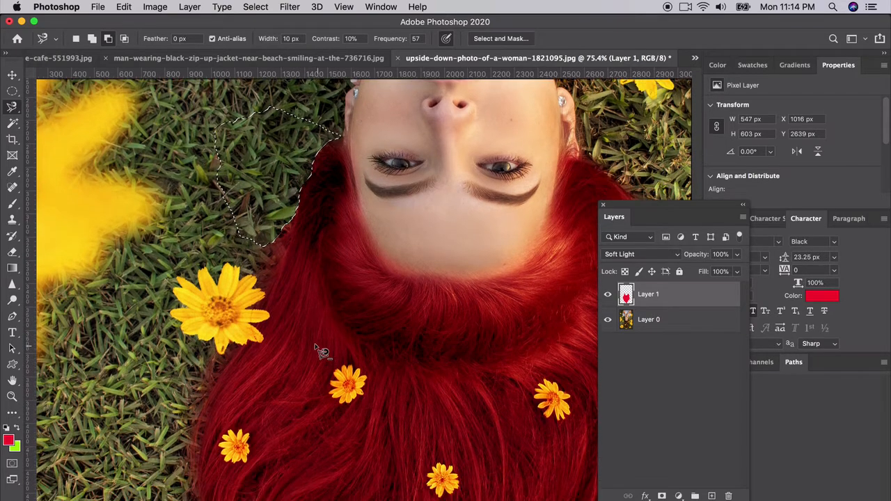
{"action": "scroll", "coordinate": [310, 354], "scroll_direction": "down", "scroll_amount": 9}
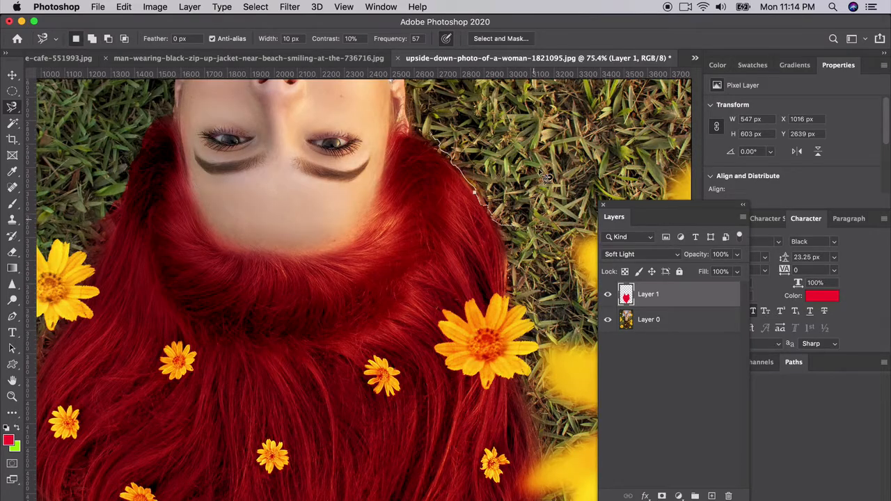
{"action": "key", "text": "Escape"}
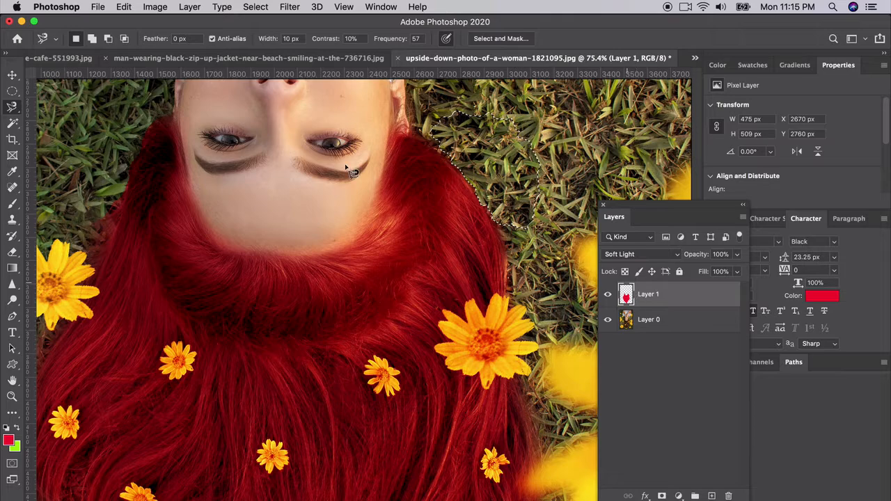
{"action": "left_click", "coordinate": [10, 91]}
{"action": "left_click", "coordinate": [209, 192]}
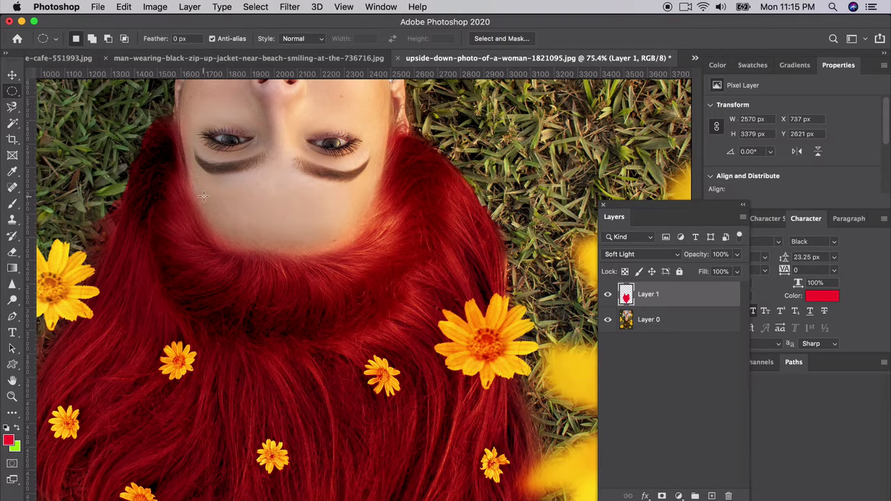
Erase the red paint from the large and small yellow flowers in the hair with a 188 px Eraser on Layer 1
{"action": "scroll", "coordinate": [296, 376], "scroll_direction": "down", "scroll_amount": 1}
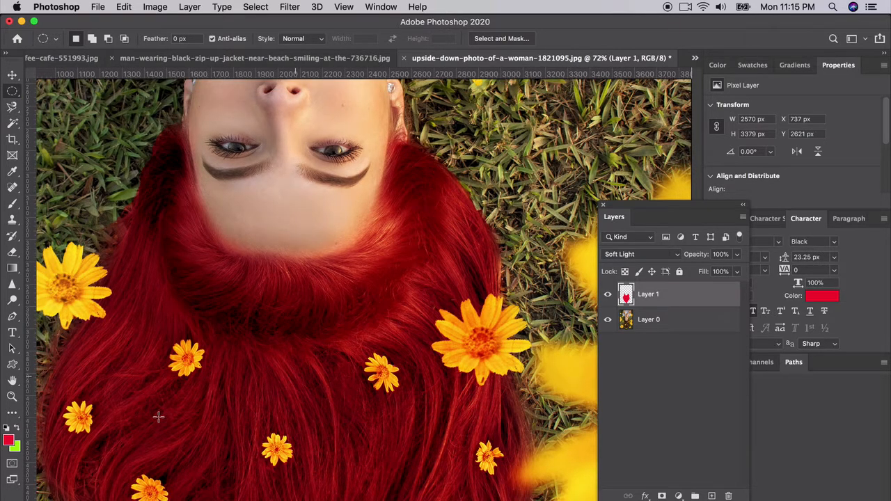
{"action": "scroll", "coordinate": [170, 411], "scroll_direction": "down", "scroll_amount": 10}
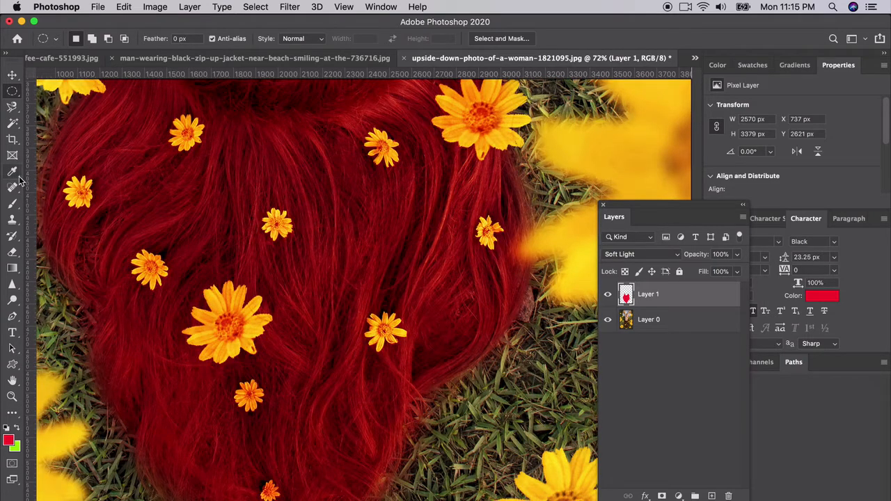
{"action": "left_click", "coordinate": [12, 252]}
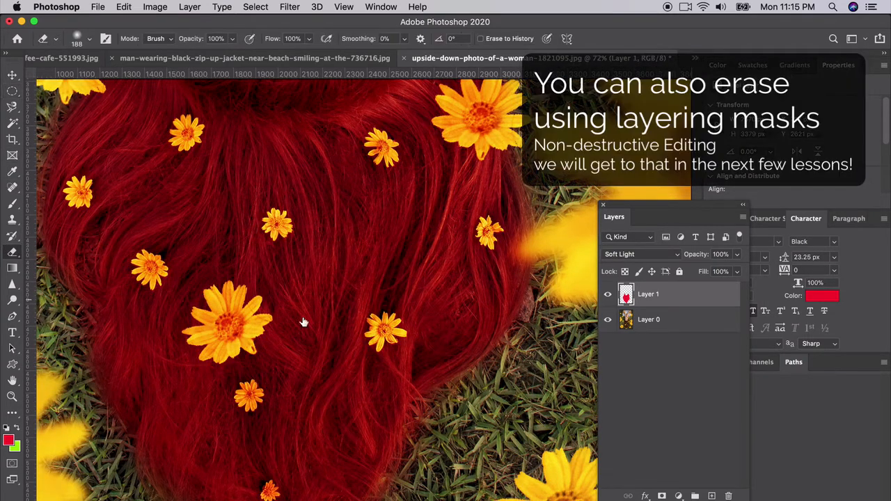
{"action": "mouse_move", "coordinate": [233, 324]}
{"action": "left_mouse_down"}
{"action": "mouse_move", "coordinate": [225, 307]}
{"action": "mouse_move", "coordinate": [212, 310]}
{"action": "mouse_move", "coordinate": [223, 306]}
{"action": "mouse_move", "coordinate": [261, 335]}
{"action": "left_mouse_up"}
{"action": "left_click_drag", "start_coordinate": [279, 222], "coordinate": [282, 228]}
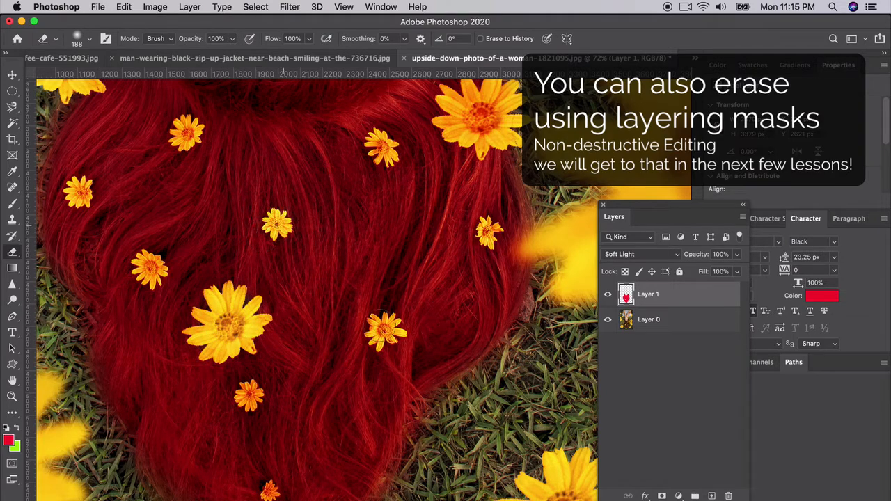
{"action": "left_click_drag", "start_coordinate": [382, 325], "coordinate": [379, 333]}
{"action": "left_click_drag", "start_coordinate": [241, 397], "coordinate": [249, 394]}
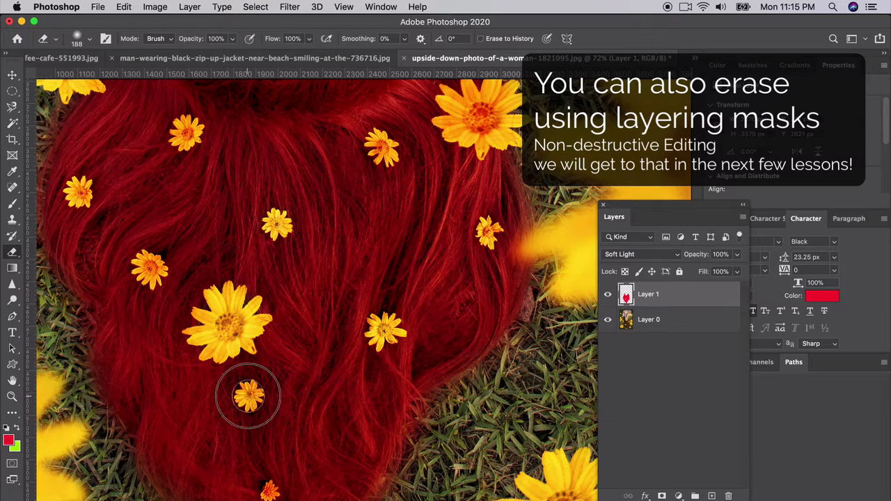
{"action": "left_click", "coordinate": [149, 269]}
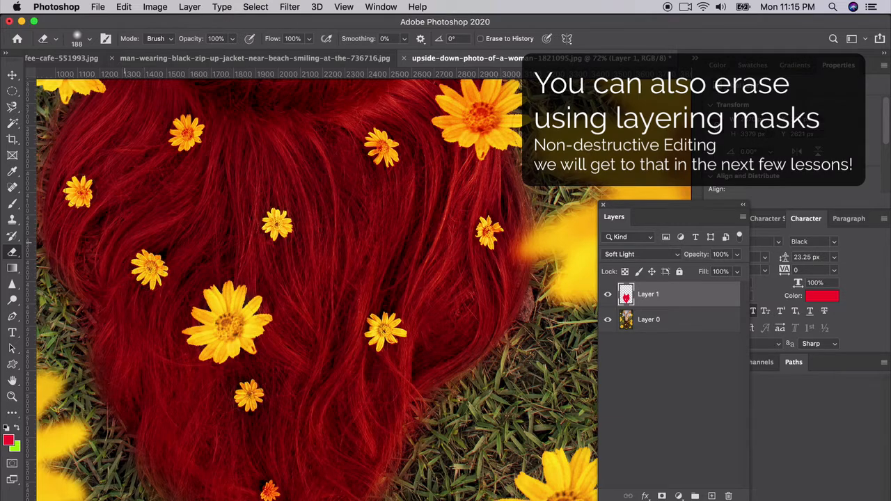
{"action": "left_click", "coordinate": [77, 192]}
{"action": "left_click", "coordinate": [185, 133]}
{"action": "left_click", "coordinate": [380, 148]}
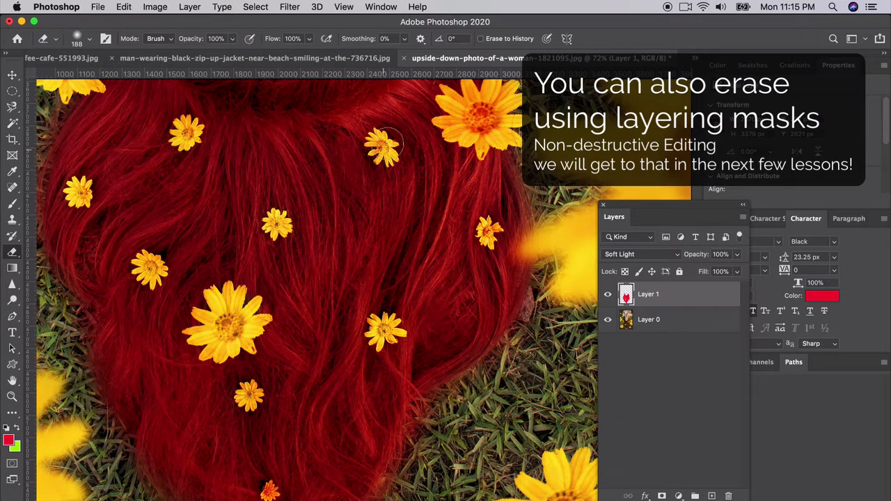
{"action": "left_click_drag", "start_coordinate": [465, 104], "coordinate": [490, 127]}
Examine the recoloured hair and cleaned flowers across the whole photo, and the hairline and eyebrows up close
{"action": "scroll", "coordinate": [352, 327], "scroll_direction": "down", "scroll_amount": 3}
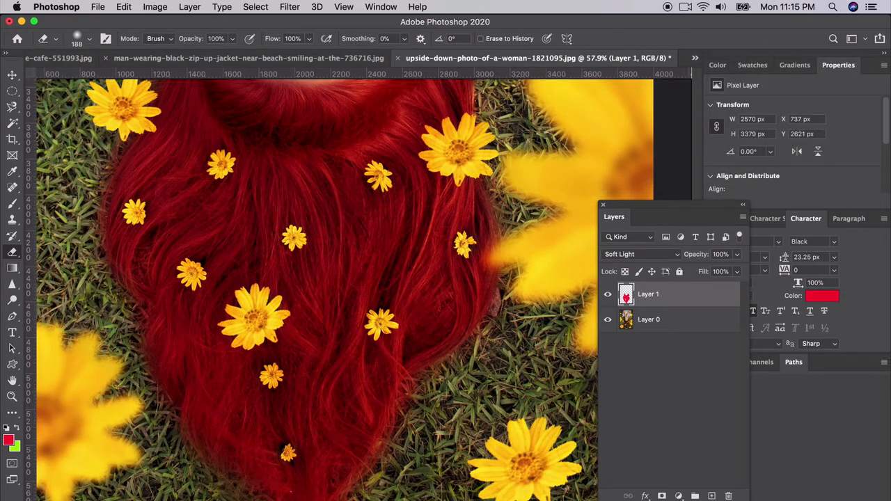
{"action": "key", "text": "super+minus"}
{"action": "key", "text": "super+minus"}
{"action": "key", "text": "super+minus"}
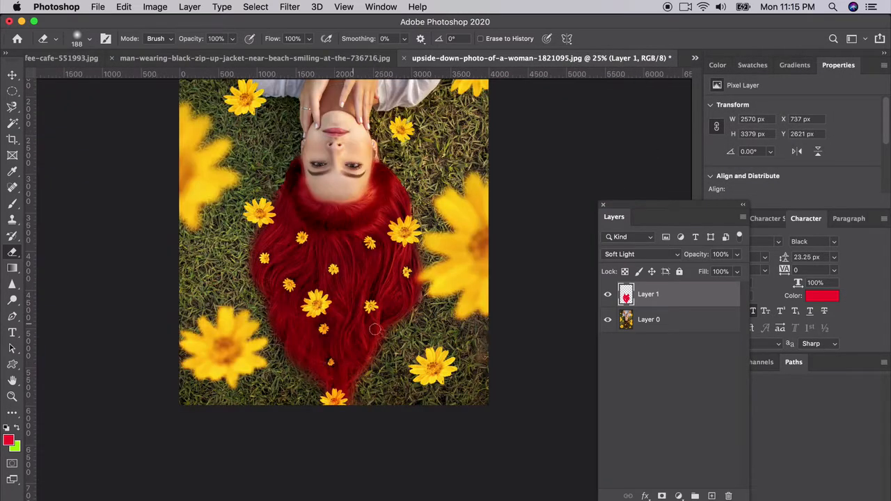
{"action": "scroll", "coordinate": [375, 329], "scroll_direction": "up", "scroll_amount": 3}
{"action": "scroll", "coordinate": [373, 330], "scroll_direction": "up", "scroll_amount": 1}
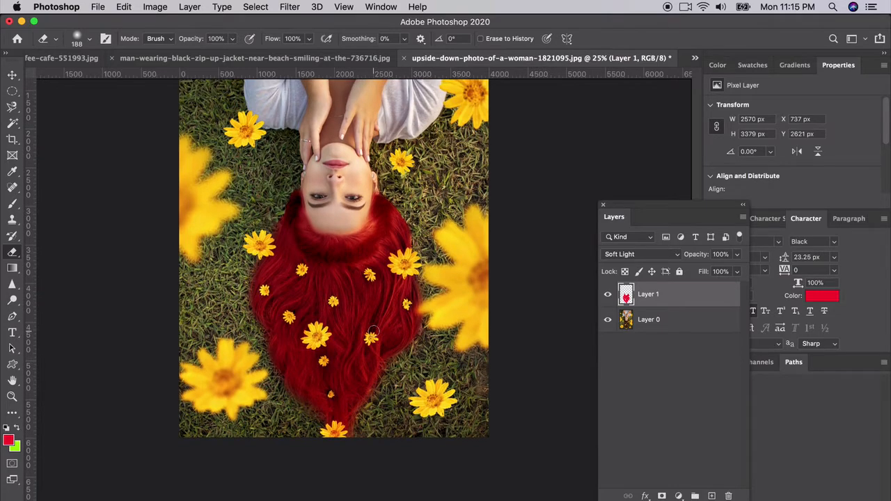
{"action": "key", "text": "super+plus"}
{"action": "key", "text": "super+plus"}
{"action": "scroll", "coordinate": [351, 306], "scroll_direction": "up", "scroll_amount": 3}
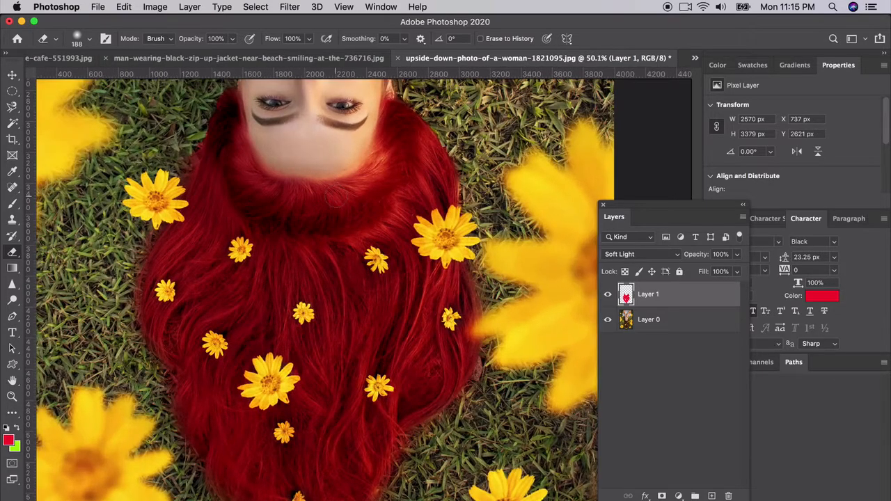
{"action": "scroll", "coordinate": [335, 196], "scroll_direction": "up", "scroll_amount": 5}
{"action": "scroll", "coordinate": [336, 196], "scroll_direction": "up", "scroll_amount": 3}
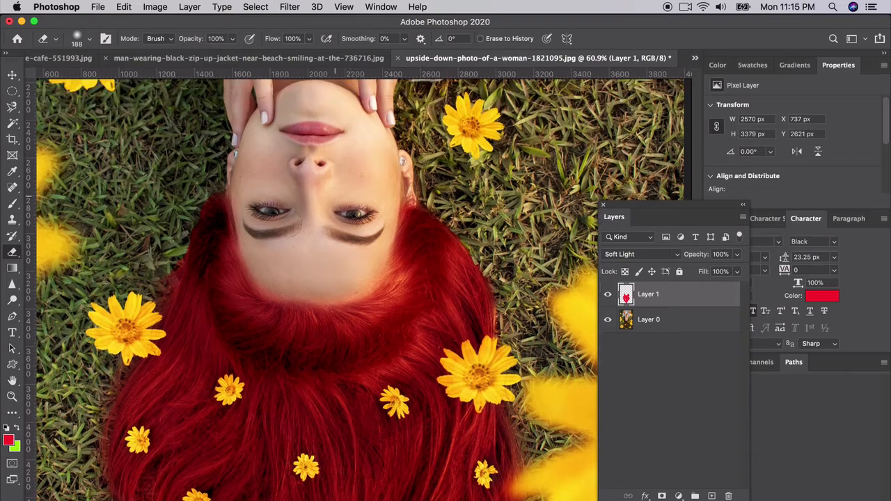
{"action": "key", "text": "super+plus"}
{"action": "key", "text": "super+plus"}
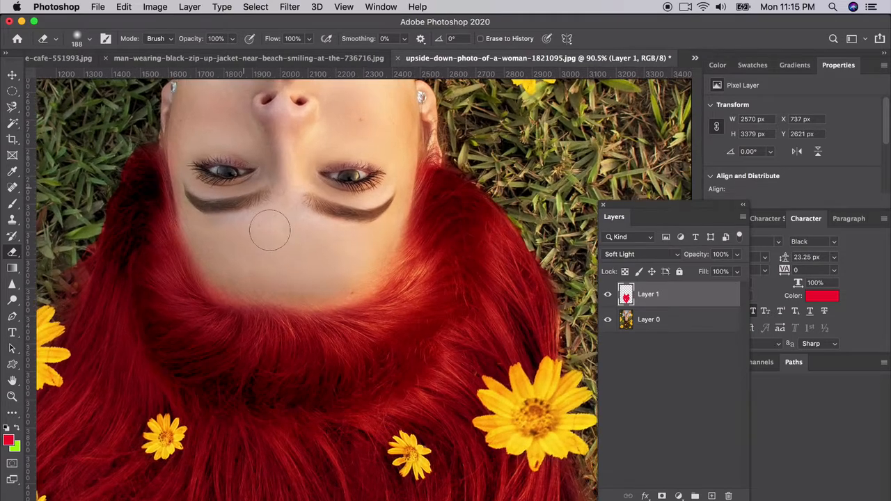
Add a new layer above Layer 1 and paint over both eyebrows in red with a 63 px Soft Round brush
{"action": "left_click", "coordinate": [728, 496]}
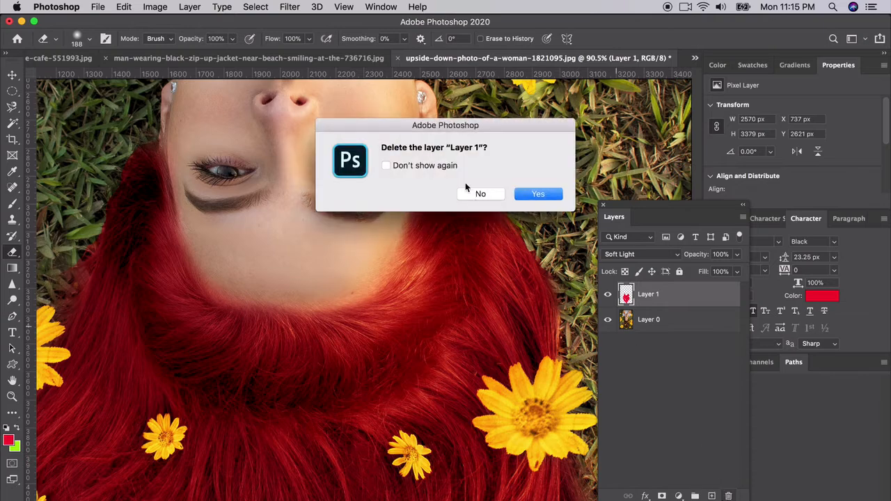
{"action": "left_click", "coordinate": [479, 194]}
{"action": "left_click", "coordinate": [710, 496]}
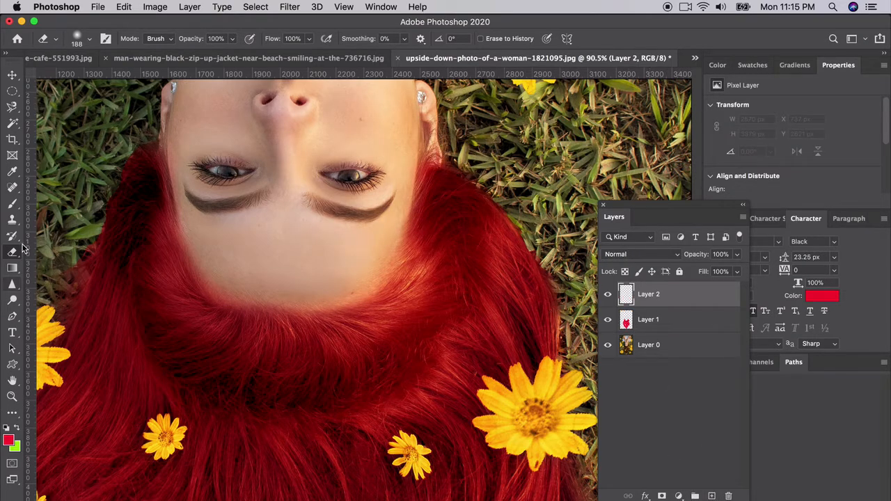
{"action": "left_click", "coordinate": [12, 204]}
{"action": "left_click", "coordinate": [89, 39]}
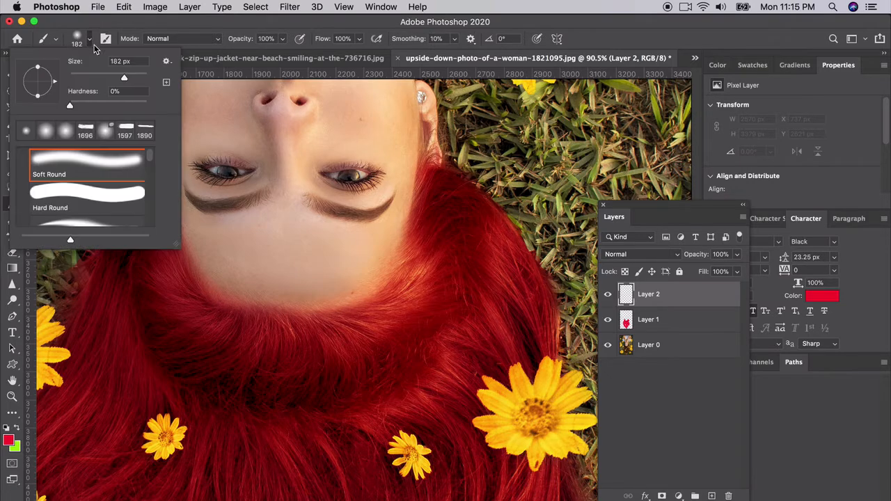
{"action": "left_click_drag", "start_coordinate": [124, 80], "coordinate": [91, 81]}
{"action": "left_click", "coordinate": [219, 203]}
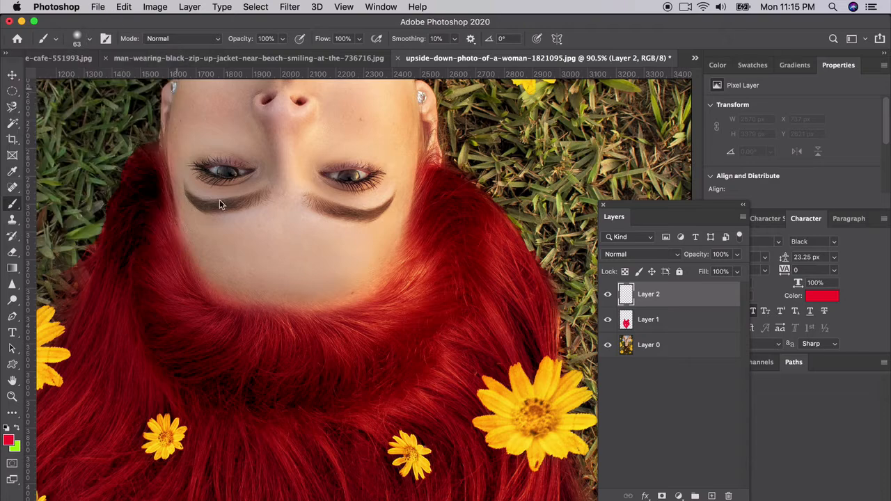
{"action": "mouse_move", "coordinate": [185, 194]}
{"action": "left_mouse_down"}
{"action": "mouse_move", "coordinate": [262, 197]}
{"action": "mouse_move", "coordinate": [393, 201]}
{"action": "left_mouse_up"}
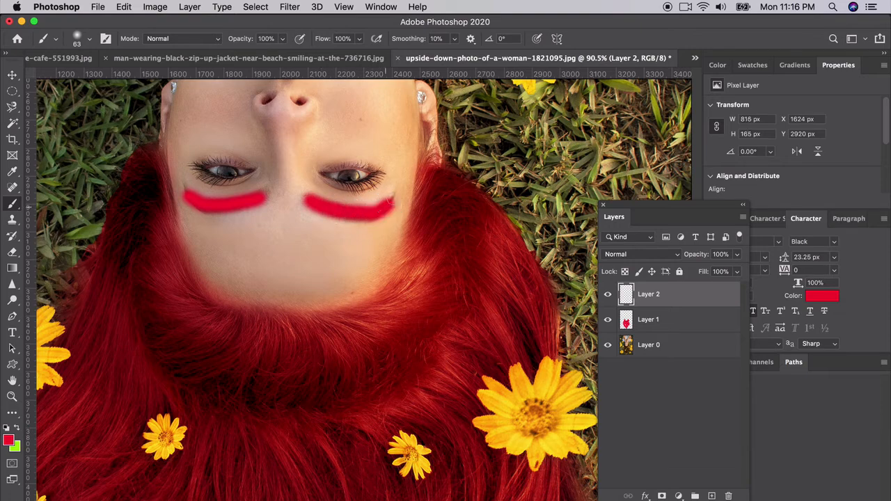
Set the eyebrow paint layer's blend mode to Soft Light and its opacity to 61%
{"action": "left_click", "coordinate": [637, 255]}
{"action": "left_click", "coordinate": [618, 253]}
{"action": "left_click", "coordinate": [648, 329]}
{"action": "left_click", "coordinate": [647, 293]}
{"action": "left_click", "coordinate": [636, 254]}
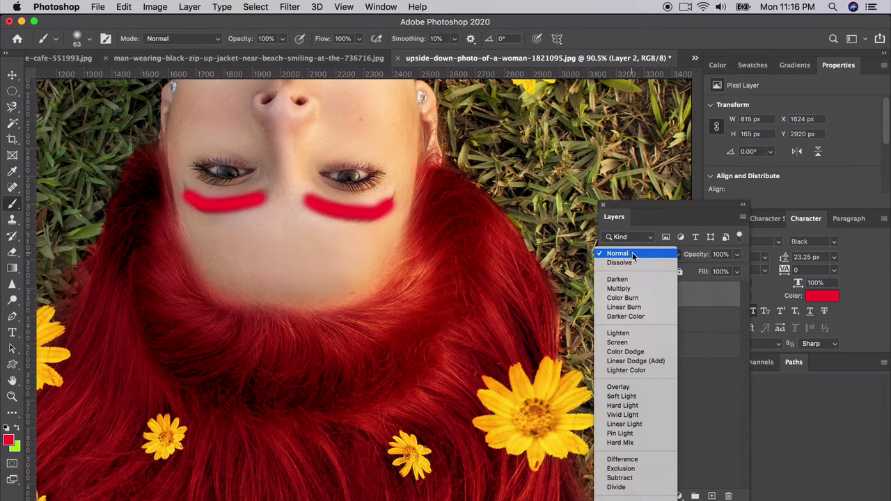
{"action": "left_click", "coordinate": [624, 397]}
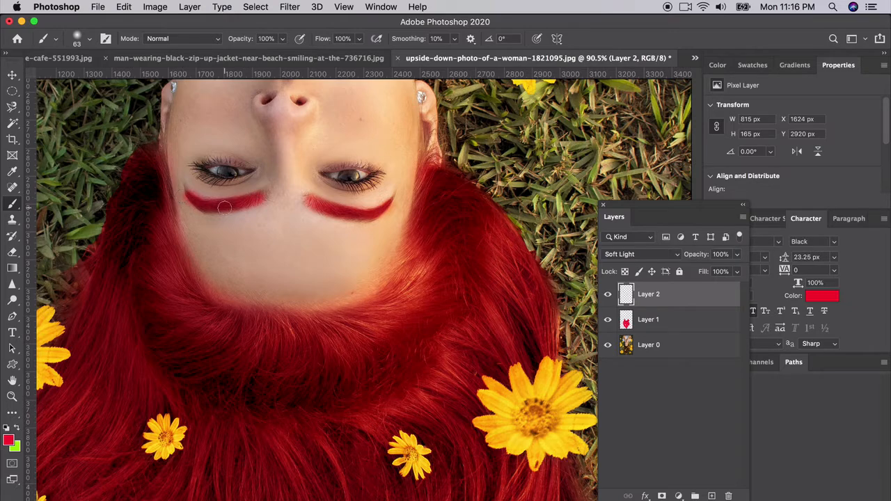
{"action": "left_click", "coordinate": [738, 254]}
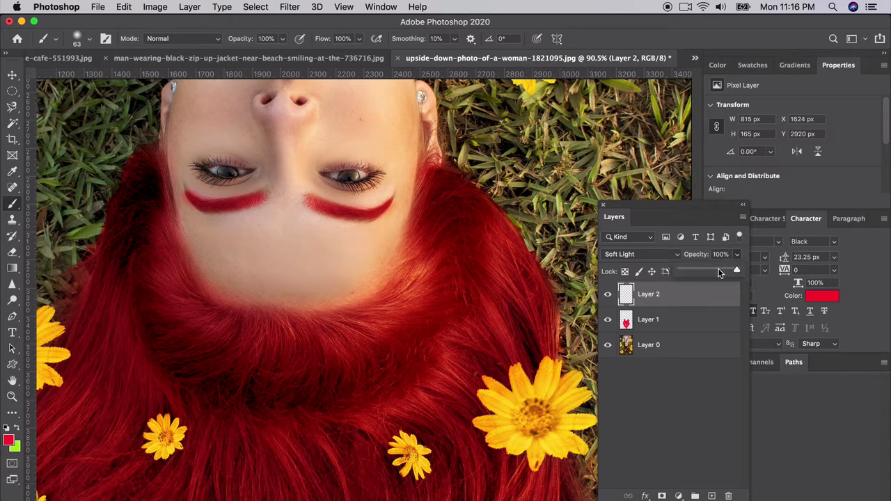
{"action": "left_click_drag", "start_coordinate": [737, 271], "coordinate": [715, 271]}
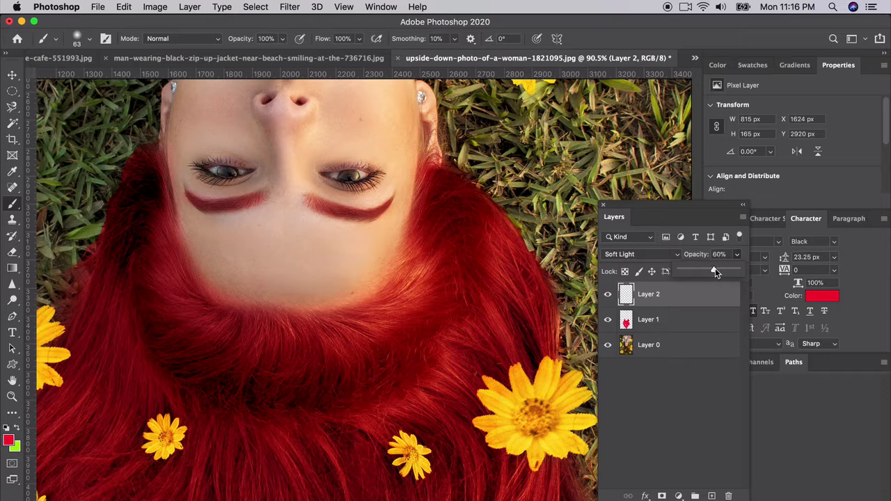
Erase excess red between the left eyebrow and the eye with a 91 px Eraser, and set the Eraser's opacity to 33%
{"action": "left_click", "coordinate": [12, 252]}
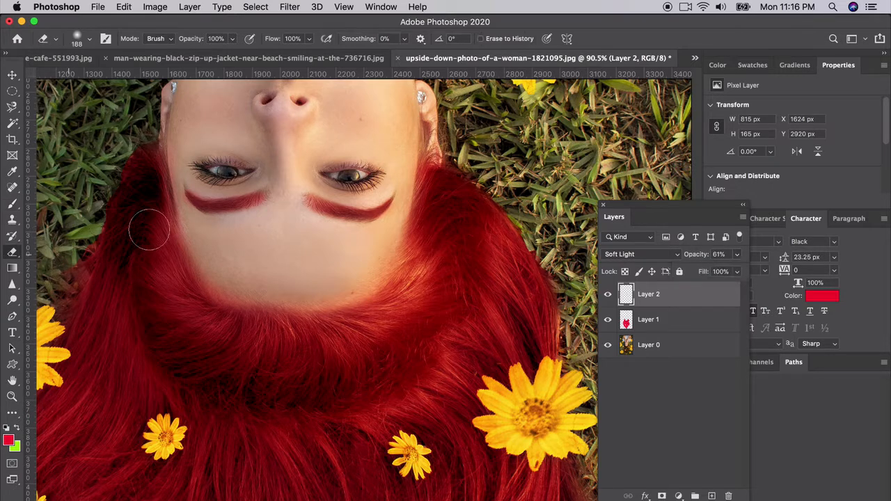
{"action": "left_click", "coordinate": [89, 43]}
{"action": "left_click_drag", "start_coordinate": [100, 75], "coordinate": [105, 77]}
{"action": "left_click", "coordinate": [206, 230]}
{"action": "mouse_move", "coordinate": [249, 182]}
{"action": "left_mouse_down"}
{"action": "mouse_move", "coordinate": [227, 192]}
{"action": "mouse_move", "coordinate": [188, 181]}
{"action": "left_mouse_up"}
{"action": "left_click", "coordinate": [231, 40]}
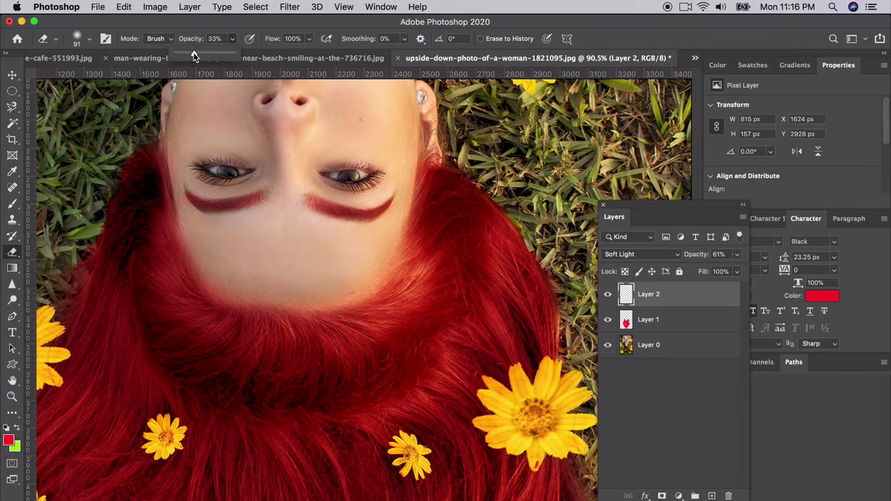
{"action": "left_click", "coordinate": [186, 188]}
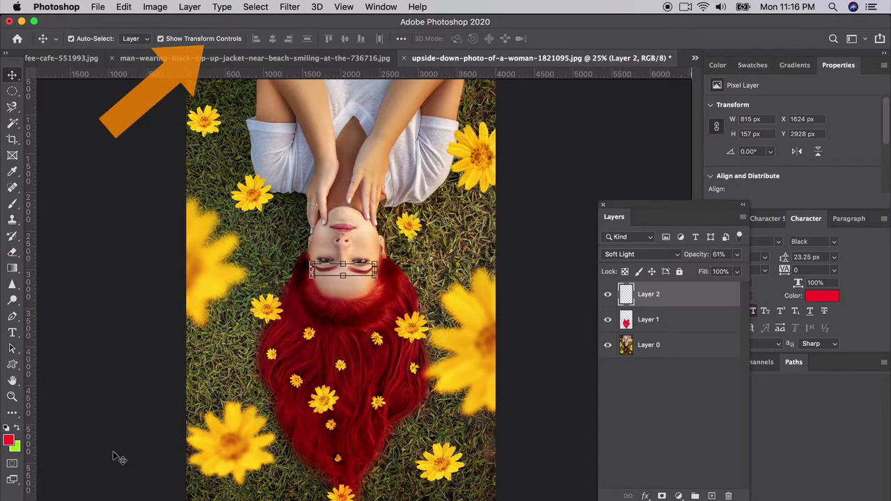
Select the eyebrow paint in the full view of the photo and lower its layer opacity to 26%
{"action": "left_click", "coordinate": [177, 369]}
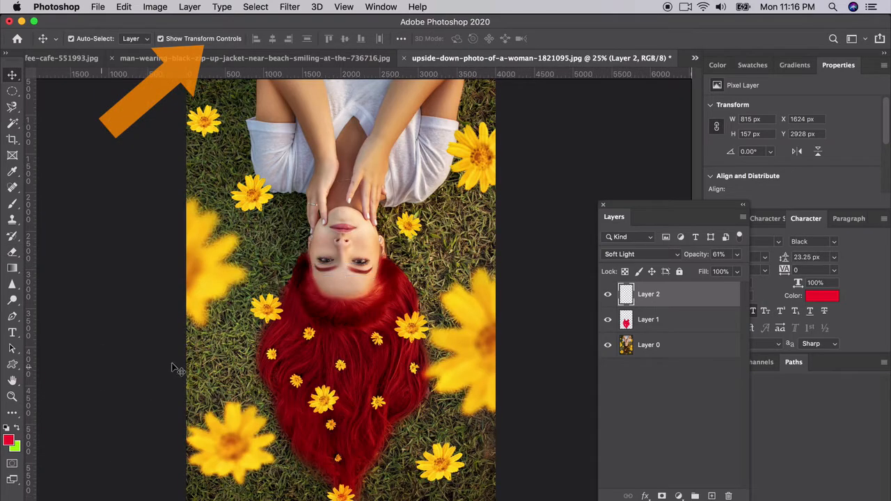
{"action": "left_click", "coordinate": [361, 277]}
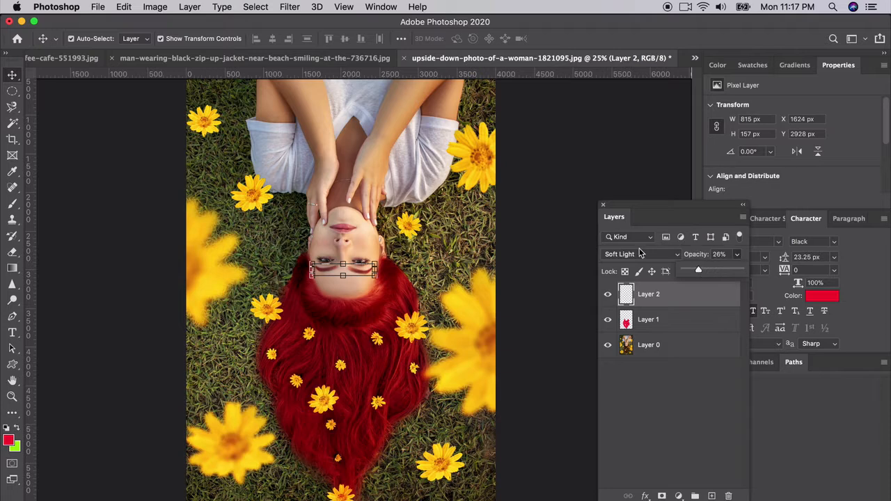
{"action": "left_click", "coordinate": [568, 266]}
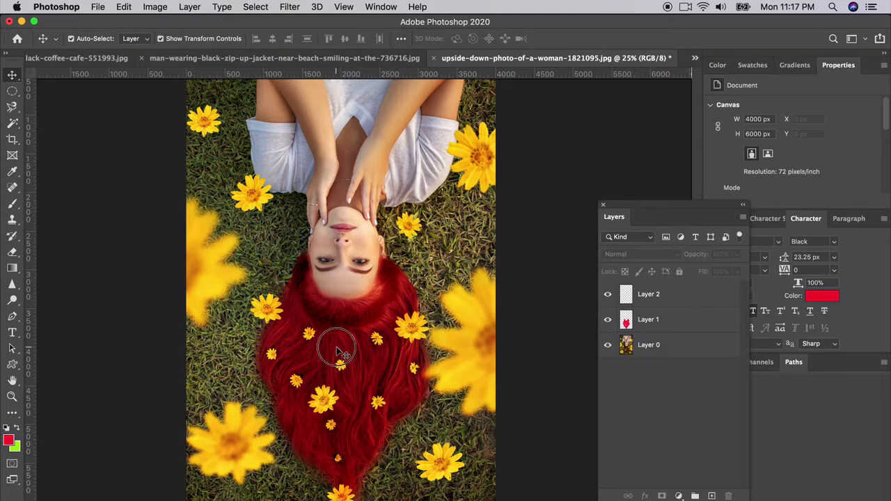
Adjust the red hair paint on Layer 1 with Hue/Saturation, setting hue to +2 and trying saturation up to +27 and back down
{"action": "left_click", "coordinate": [626, 321]}
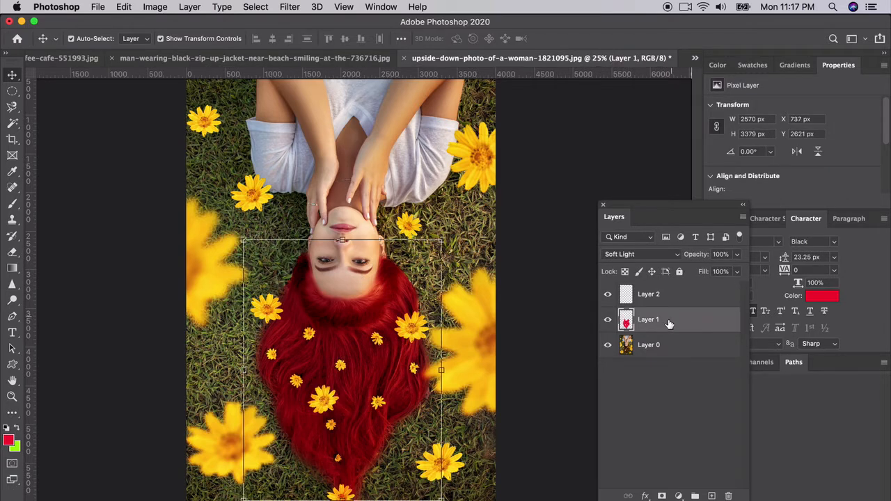
{"action": "left_click", "coordinate": [154, 7]}
{"action": "mouse_move", "coordinate": [162, 40]}
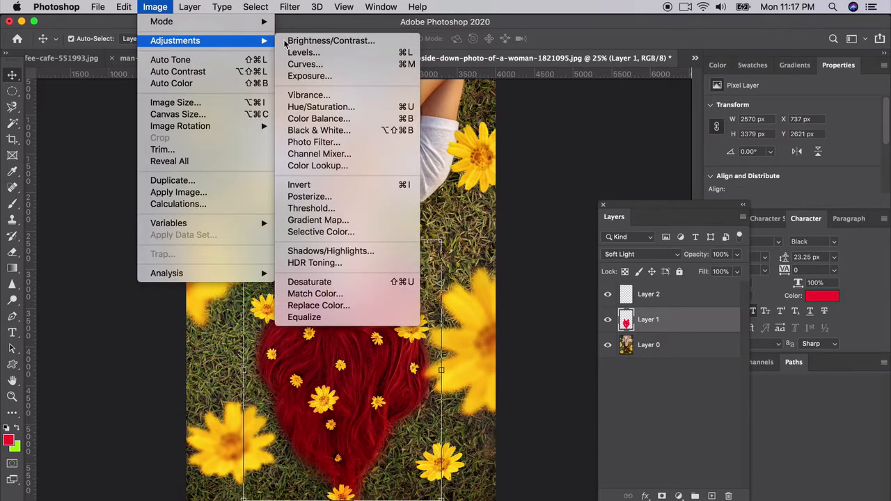
{"action": "left_click", "coordinate": [317, 110]}
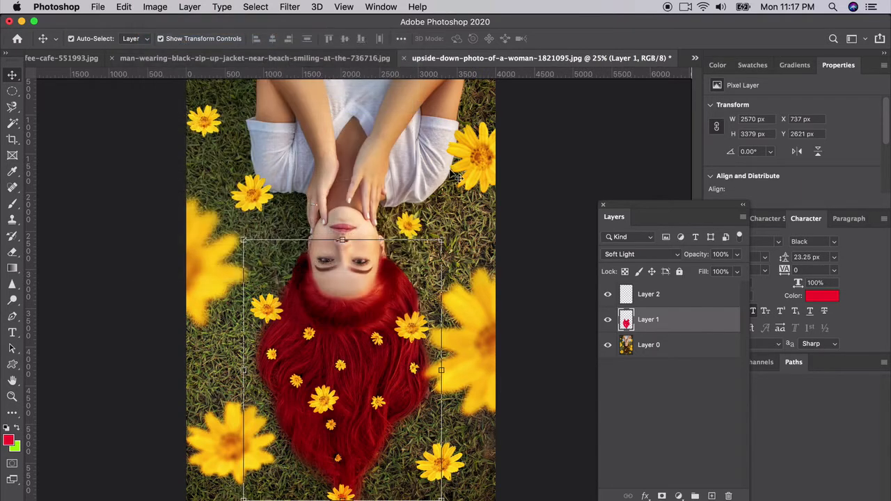
{"action": "left_click_drag", "start_coordinate": [533, 202], "coordinate": [489, 123]}
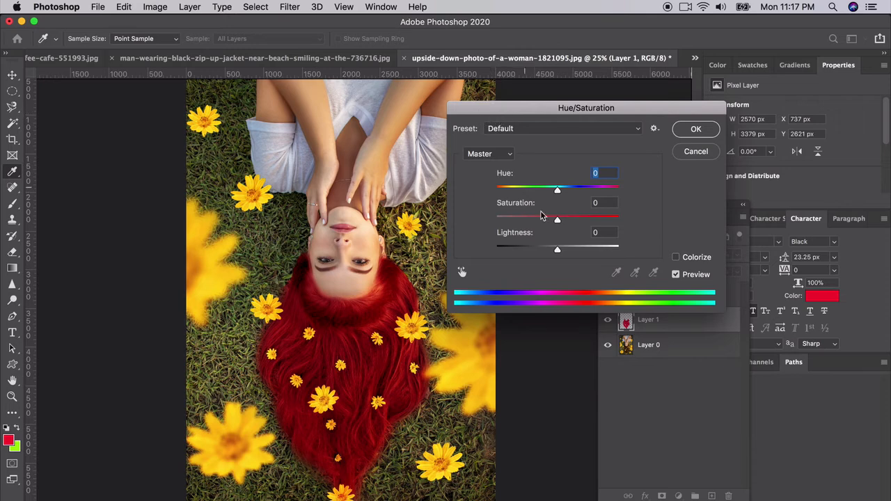
{"action": "left_click_drag", "start_coordinate": [558, 190], "coordinate": [574, 220]}
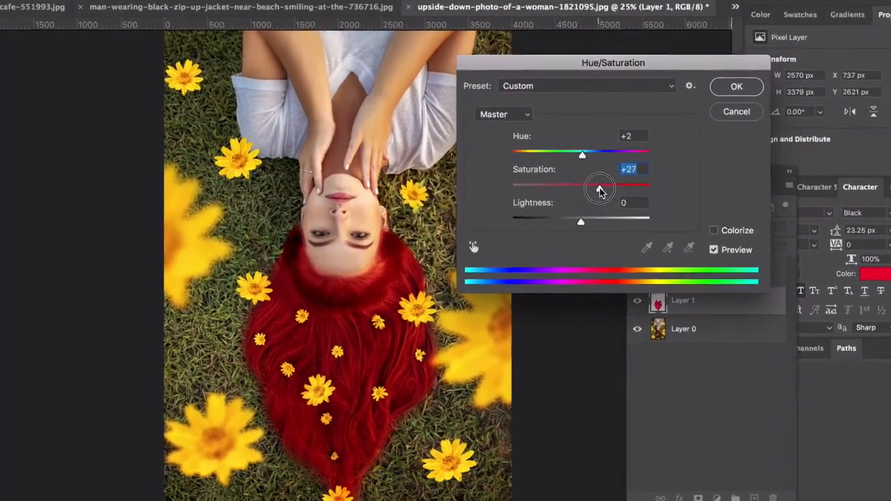
{"action": "left_click_drag", "start_coordinate": [600, 189], "coordinate": [580, 190]}
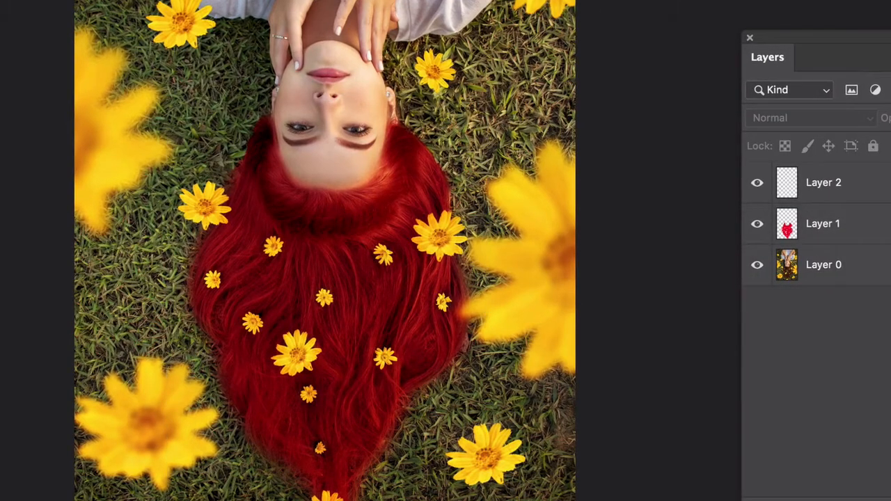
Hide and show Layer 1 to compare the red hair with the original brown
{"action": "left_click", "coordinate": [757, 229]}
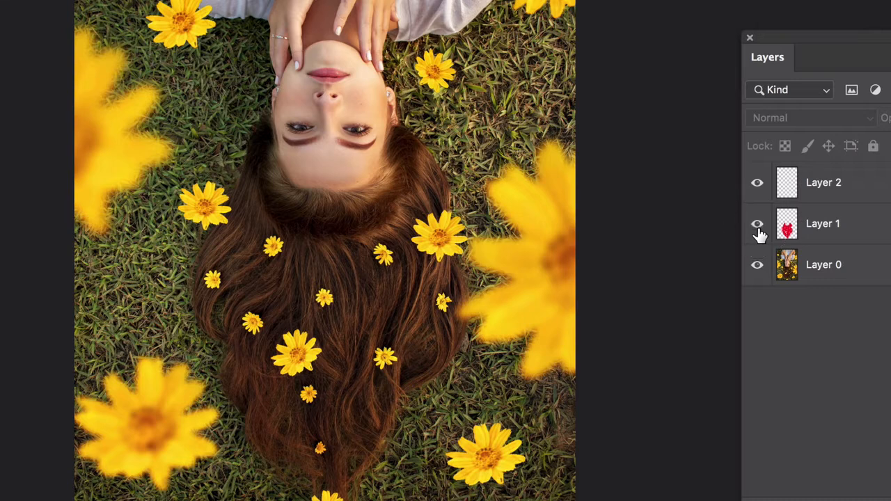
{"action": "left_click", "coordinate": [757, 226]}
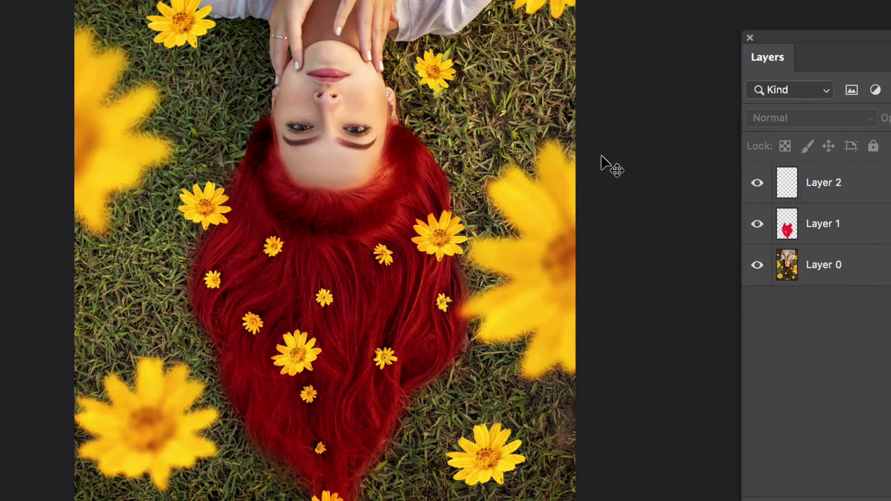